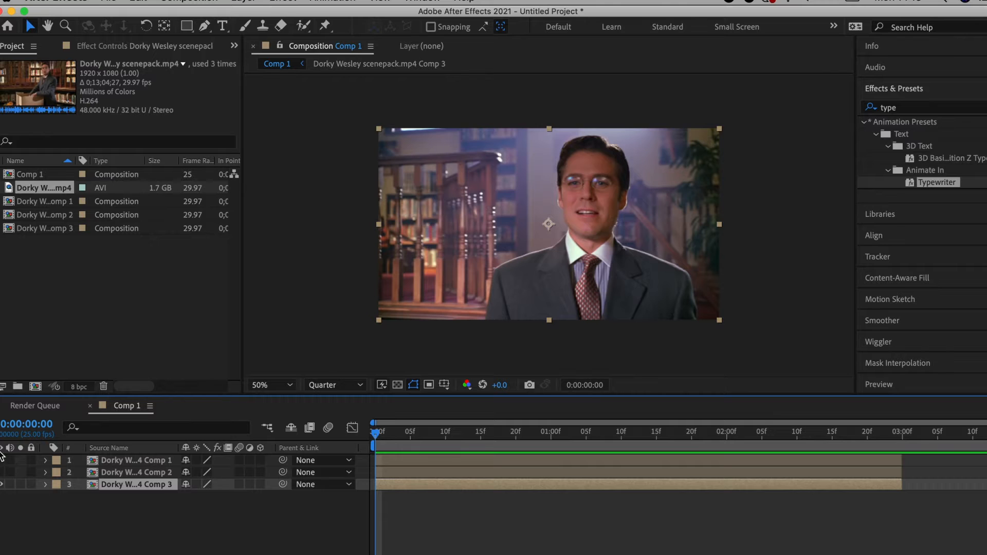
# Step: Turn on all three clip layers and copy them into a new composition 1080 px wide and 1080 px high
pyautogui.moveTo(1, 460); pyautogui.dragTo(1, 472)
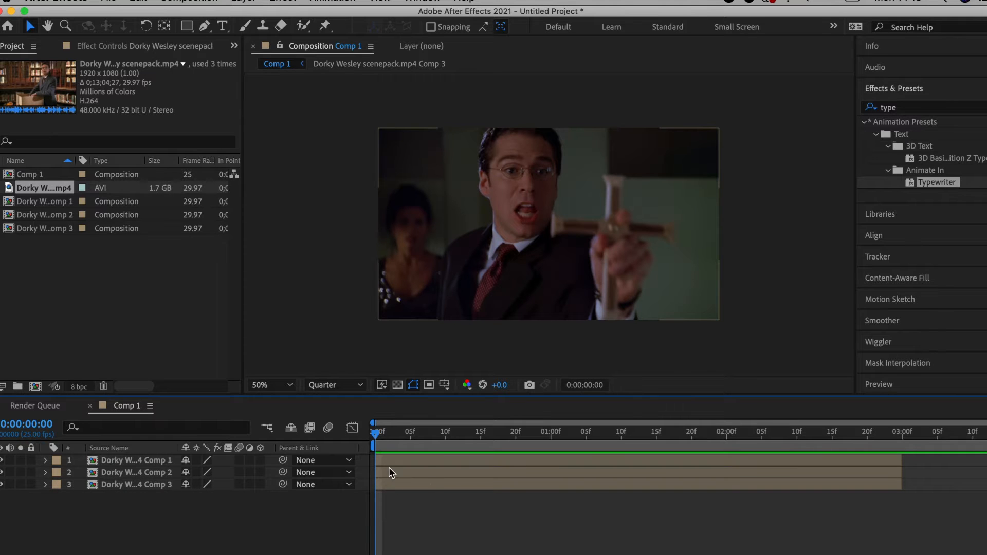
pyautogui.moveTo(360, 458); pyautogui.dragTo(378, 500)
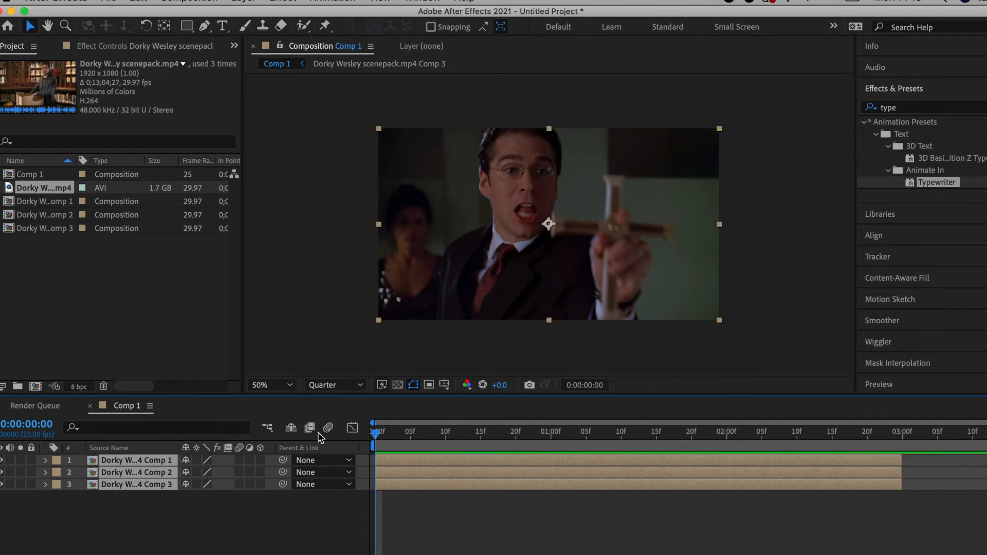
pyautogui.click(213, 1)
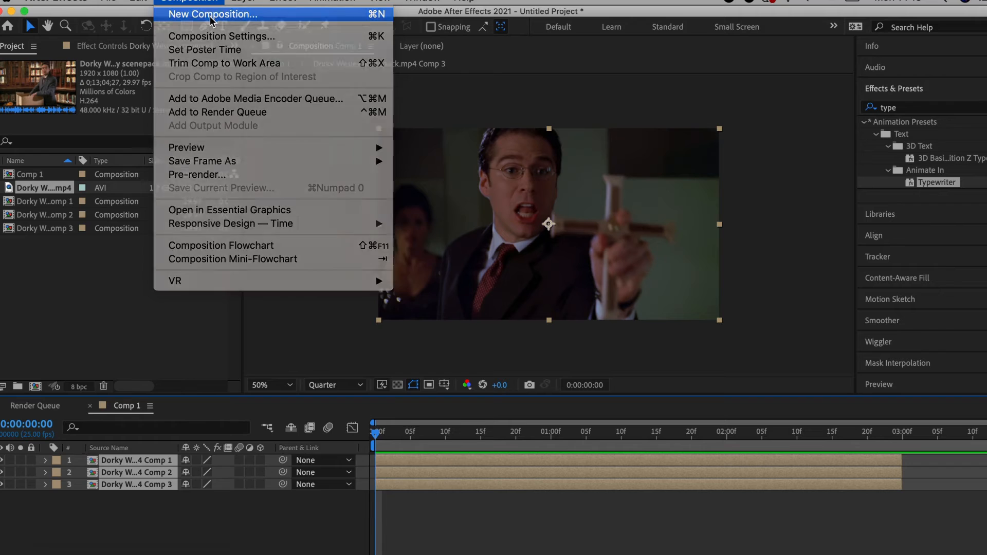
pyautogui.click(212, 15)
pyautogui.click(110, 245)
pyautogui.write('108')
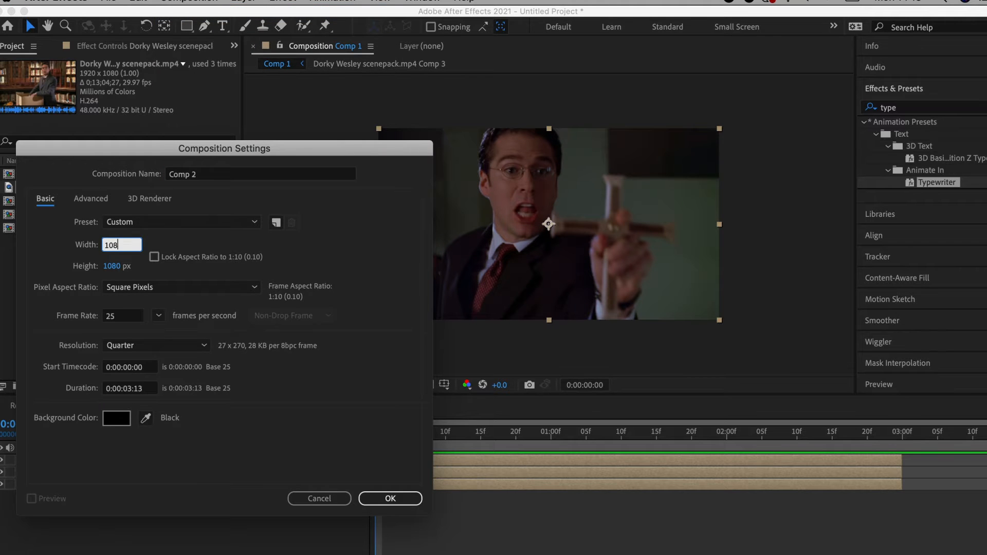
pyautogui.write('0')
pyautogui.press('Return')
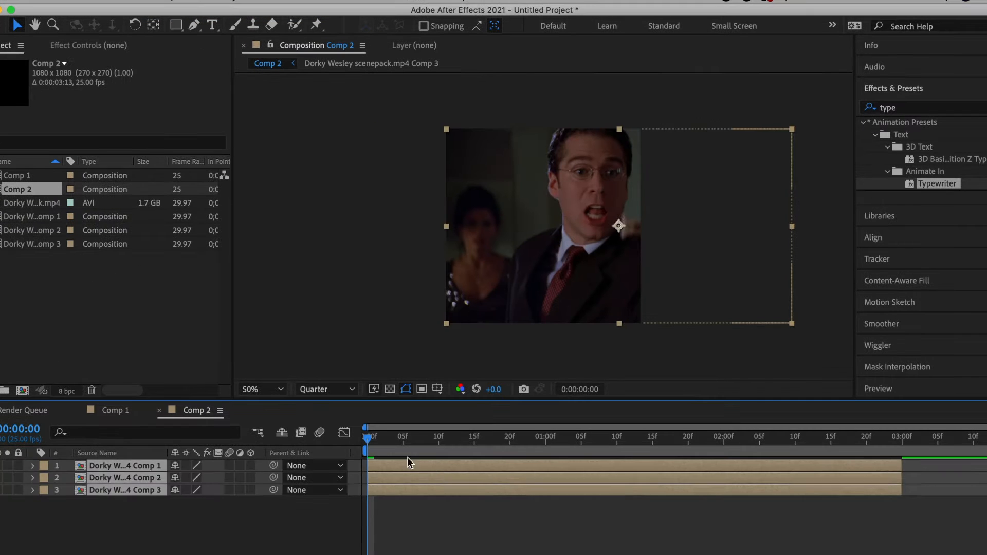
# Step: Set the first clip's position to 675, 540 in the square frame and pre-compose it, moving all attributes
pyautogui.press('p')
pyautogui.rightClick(428, 461)
pyautogui.click(491, 522)
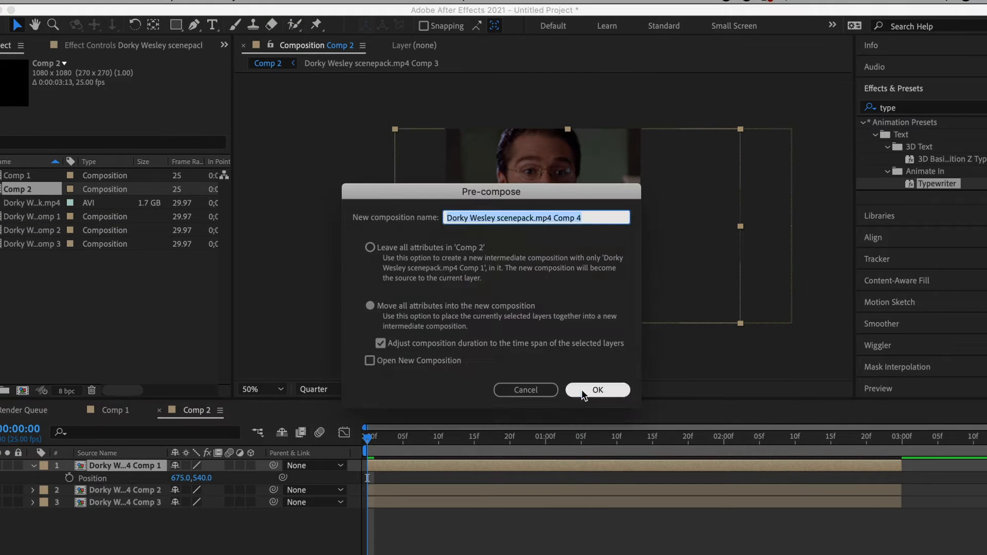
pyautogui.click(591, 388)
# Step: Shift the second clip left to frame the man in the square composition, and pre-compose the layer
pyautogui.click(129, 478)
pyautogui.press('super+alt+t')
pyautogui.click(64, 512)
pyautogui.click(87, 479)
pyautogui.press('p')
pyautogui.moveTo(180, 491); pyautogui.dragTo(97, 485)
pyautogui.rightClick(386, 478)
pyautogui.click(456, 522)
pyautogui.click(591, 388)
pyautogui.click(457, 462)
# Step: Shift the third clip left, pre-compose it, and turn the visibility of the other two layers back on
pyautogui.click(129, 490)
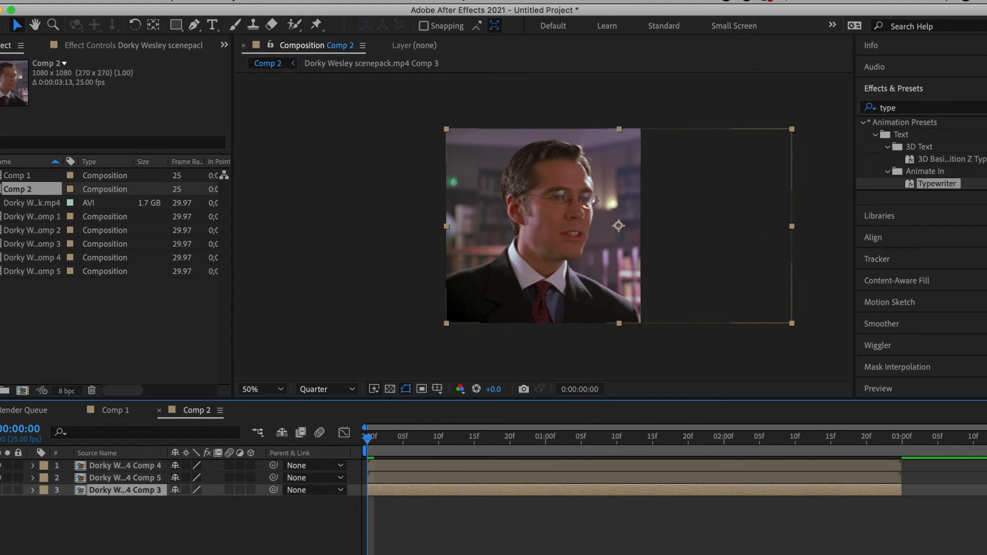
pyautogui.moveTo(182, 502); pyautogui.dragTo(112, 503)
pyautogui.rightClick(379, 490)
pyautogui.click(414, 521)
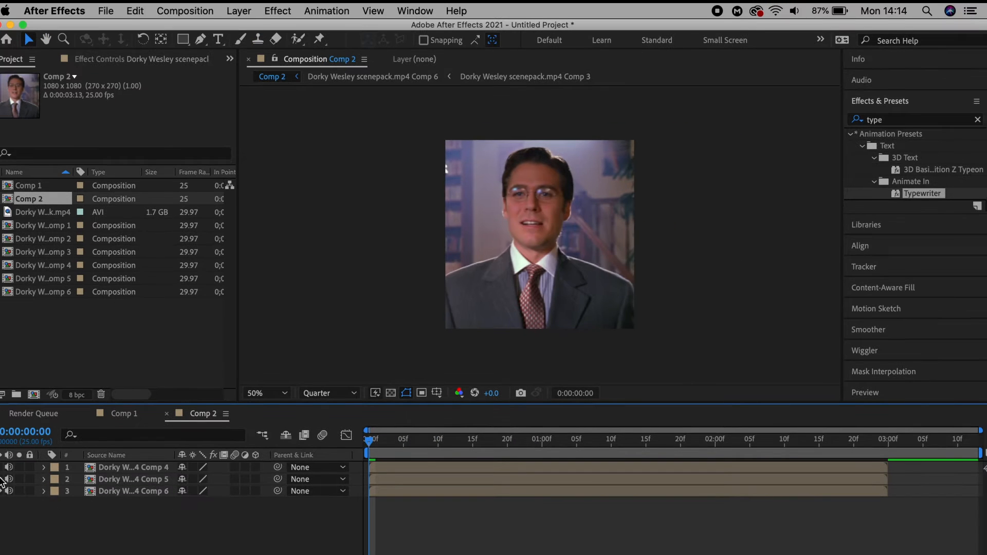
pyautogui.click(2, 479)
pyautogui.click(2, 467)
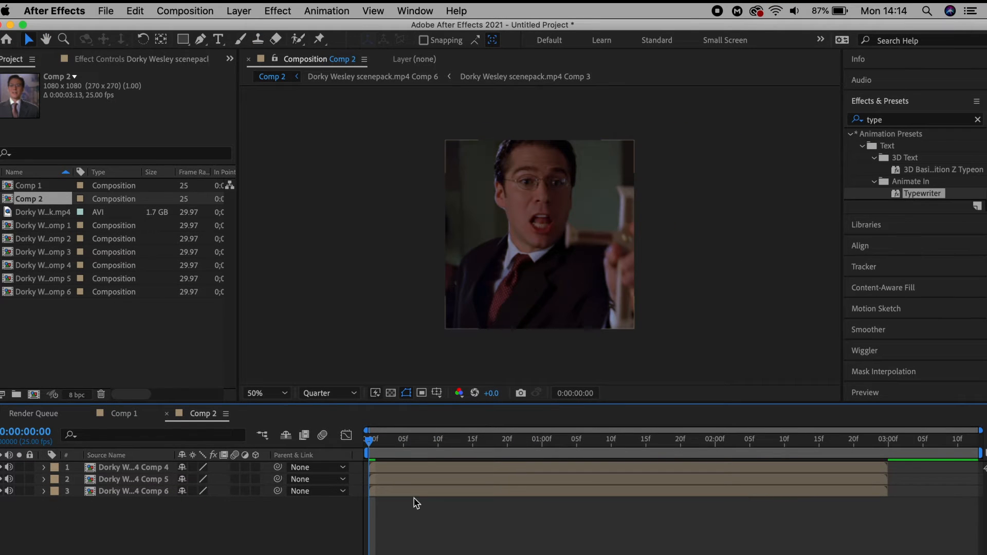
# Step: Replace the three original clip layers in Comp 1 with copies of the three square pre-comps from Comp 2
pyautogui.click(353, 467)
pyautogui.keyDown('shift'); pyautogui.click(360, 489); pyautogui.keyUp('shift')
pyautogui.press('super+c')
pyautogui.click(129, 415)
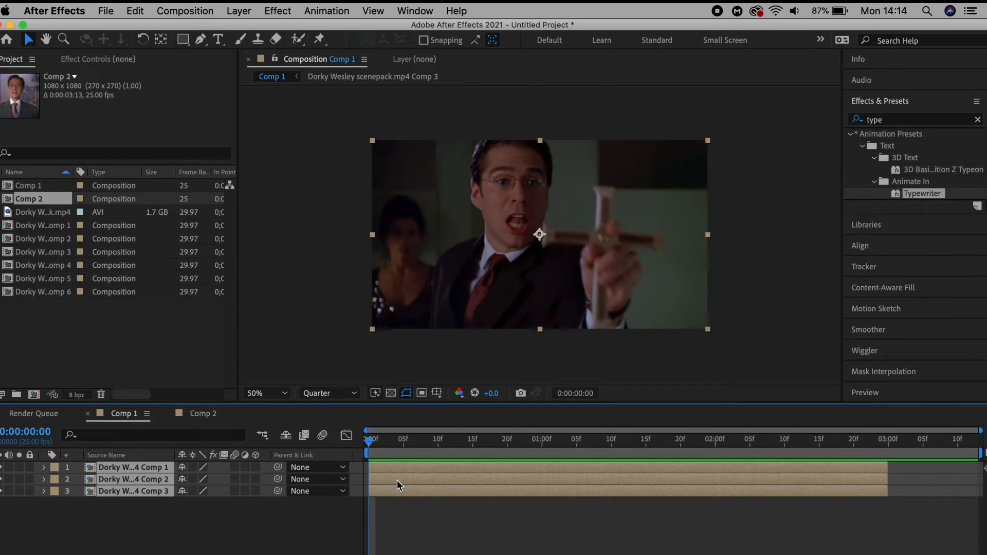
pyautogui.press('Delete')
pyautogui.press('super+v')
# Step: Centre the three square layers horizontally at 957 and scale all of them to 31%
pyautogui.press('s')
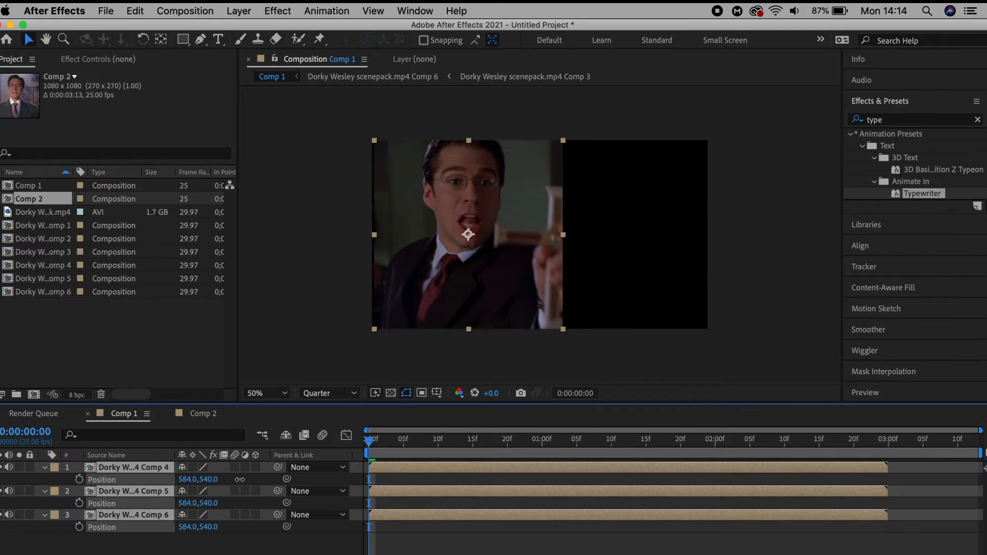
pyautogui.moveTo(192, 525); pyautogui.dragTo(162, 483)
pyautogui.click(406, 486)
pyautogui.click(45, 468)
pyautogui.click(45, 479)
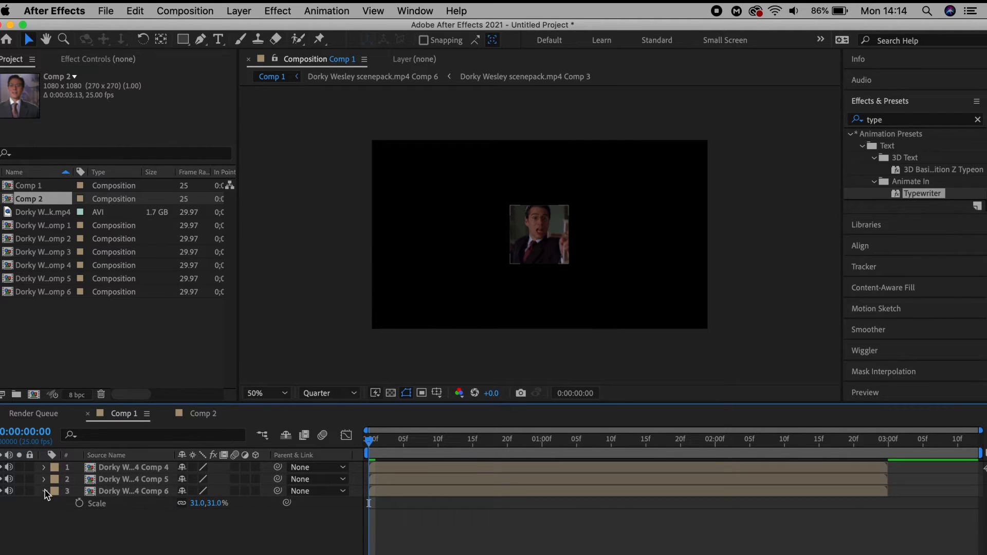
# Step: Duplicate the first square layer and draw a circular ellipse mask filling nearly the whole lower copy
pyautogui.click(471, 467)
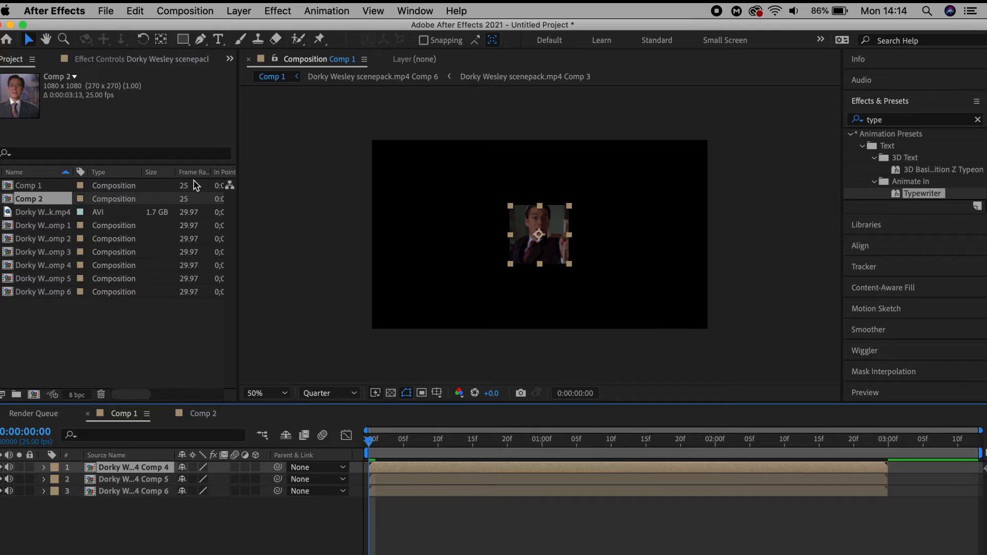
pyautogui.click(260, 393)
pyautogui.click(265, 286)
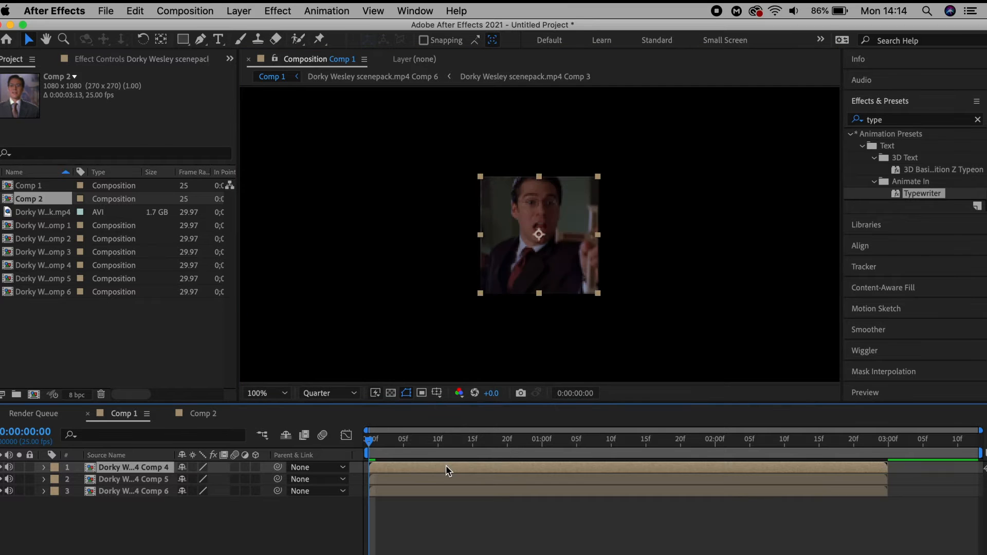
pyautogui.press('super+d')
pyautogui.click(423, 483)
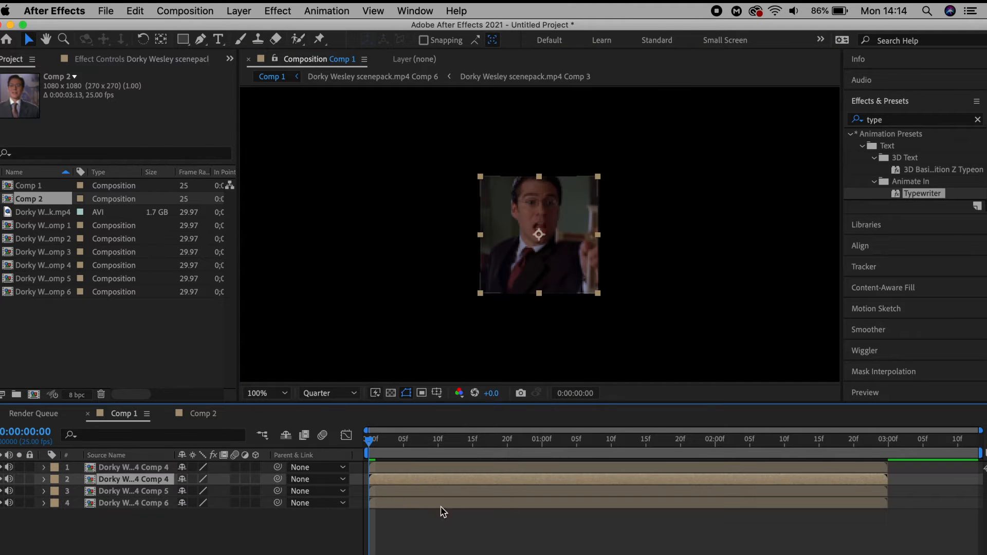
pyautogui.moveTo(183, 39); pyautogui.dragTo(216, 69)
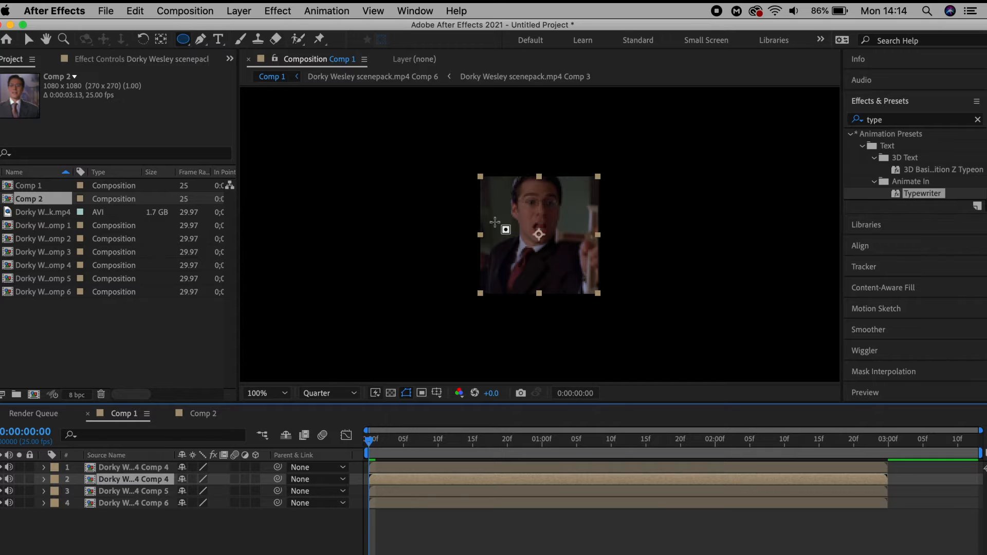
pyautogui.moveTo(480, 177); pyautogui.dragTo(595, 290)
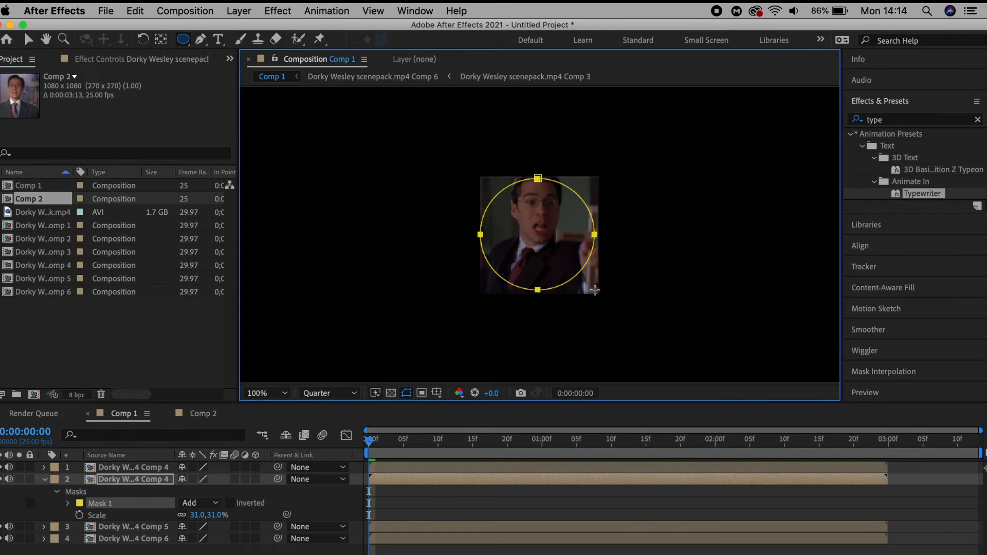
# Step: Copy the circular mask, duplicate the second square layer, and paste the mask onto its lower copy
pyautogui.click(119, 503)
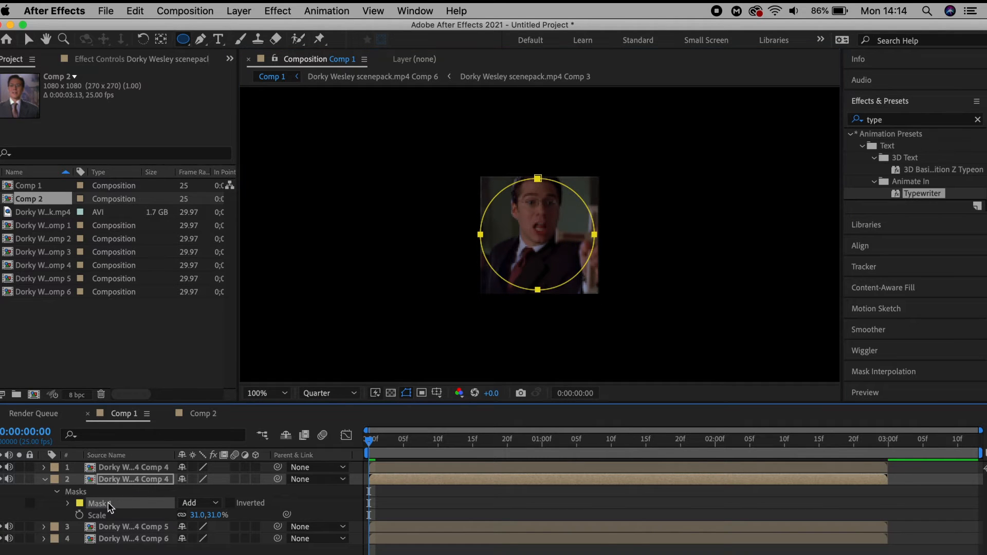
pyautogui.click(45, 479)
pyautogui.click(432, 491)
pyautogui.press('super+d')
pyautogui.click(425, 503)
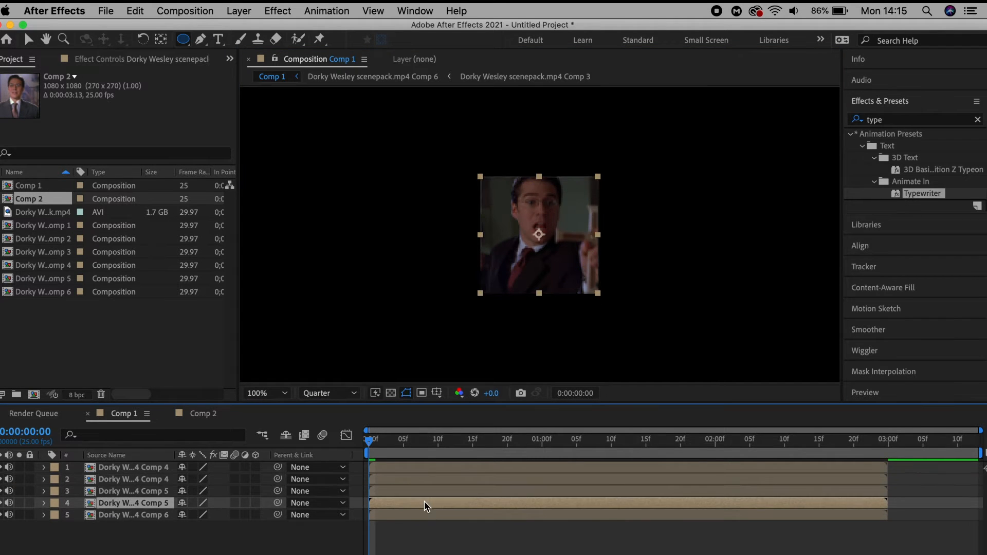
pyautogui.press('super+v')
pyautogui.click(43, 504)
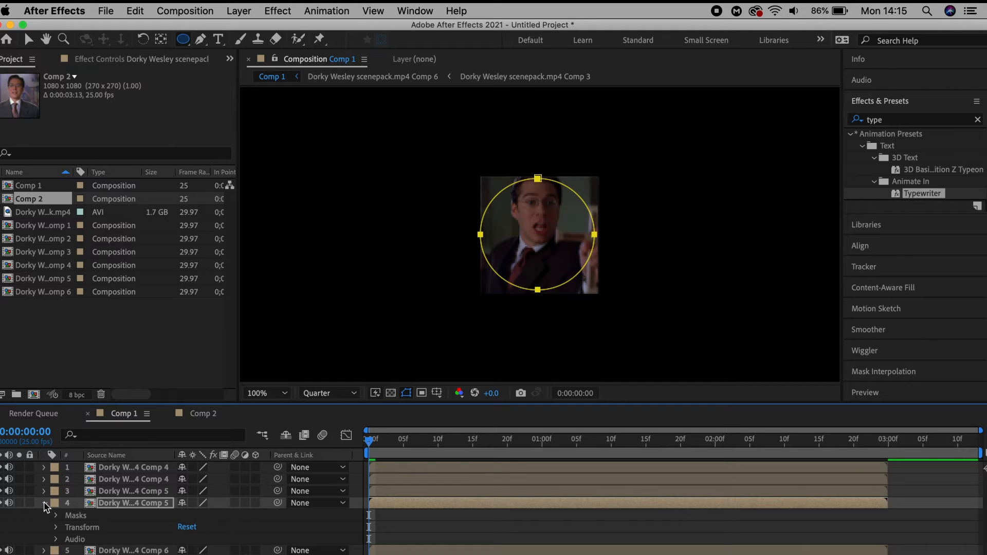
pyautogui.click(45, 505)
# Step: Duplicate the third square layer and paste the circular mask onto its lower copy
pyautogui.click(399, 516)
pyautogui.press('super+d')
pyautogui.click(399, 528)
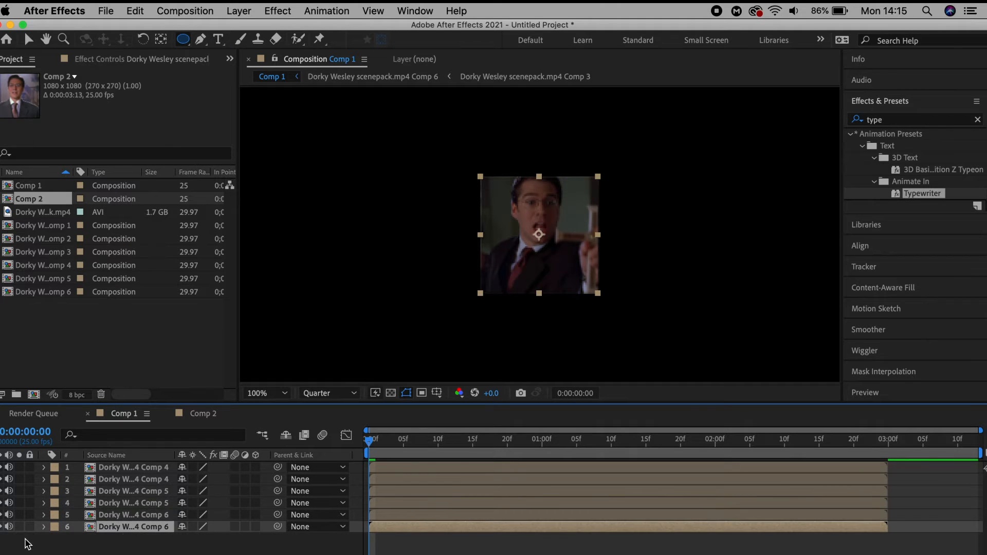
pyautogui.click(43, 528)
pyautogui.scroll(-3, 99, 540)
pyautogui.press('super+v')
pyautogui.click(45, 487)
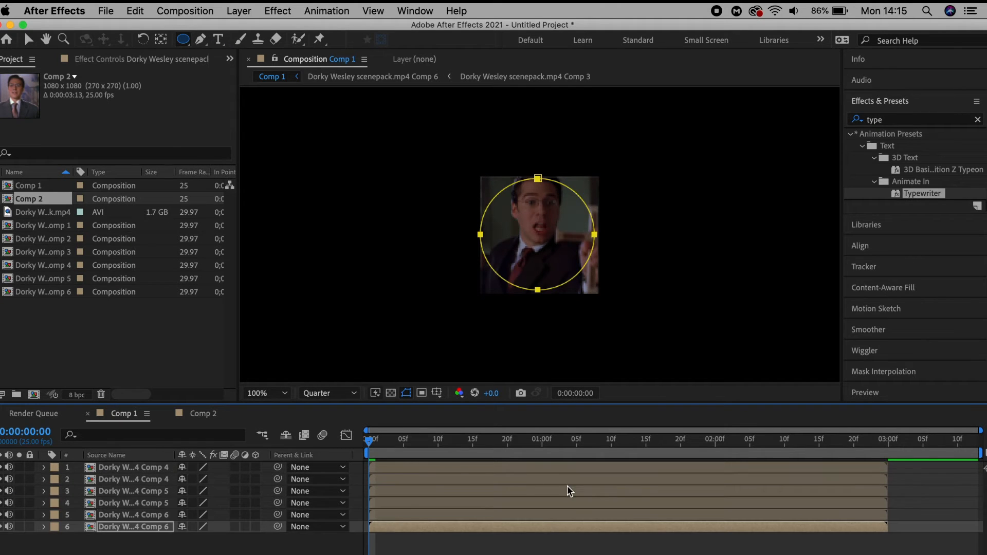
# Step: Move the first square layer up to the top edge of the frame, at about 949, 172
pyautogui.click(267, 393)
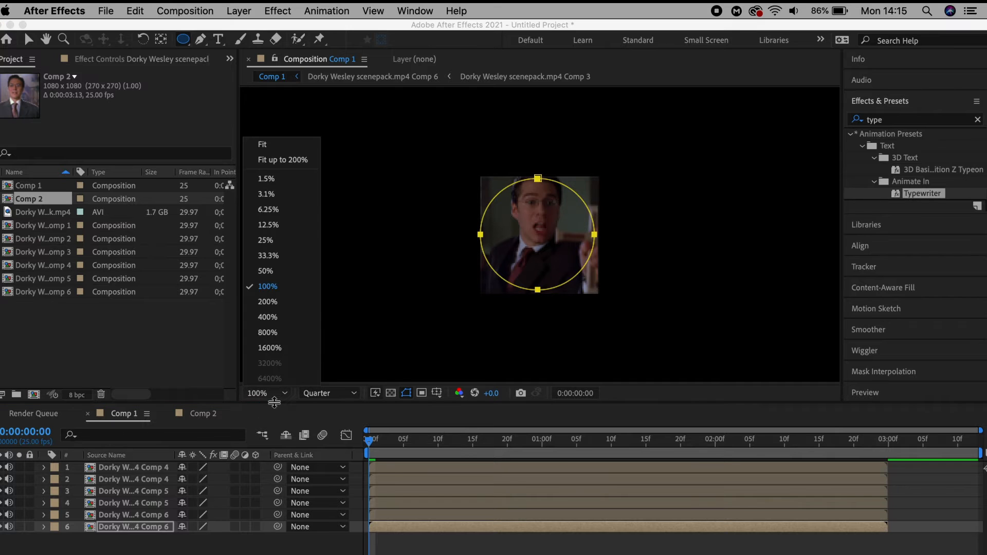
pyautogui.click(263, 267)
pyautogui.click(435, 468)
pyautogui.press('p')
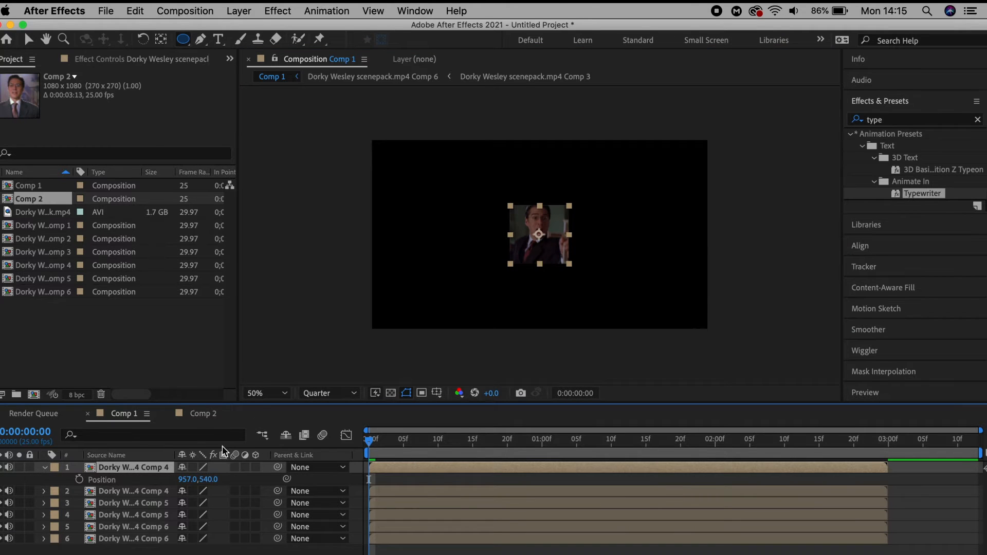
pyautogui.click(29, 39)
pyautogui.moveTo(529, 222); pyautogui.dragTo(527, 159)
# Step: Make the masked copy of the first clip a 3D layer and set its X Rotation to 90°
pyautogui.click(470, 493)
pyautogui.press('r')
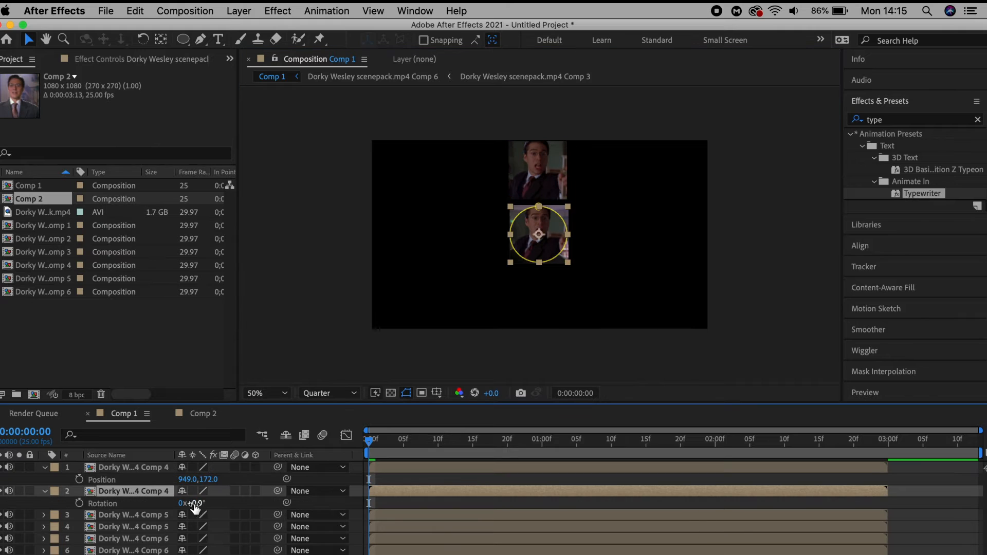
pyautogui.click(256, 492)
pyautogui.click(199, 515)
pyautogui.write('90')
pyautogui.press('Return')
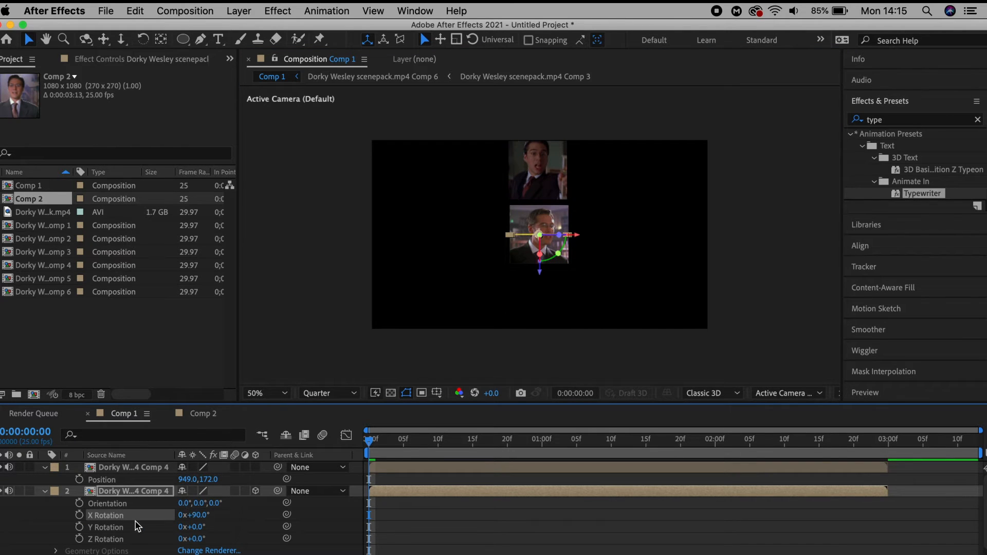
# Step: Move the first flattened circle to the bottom edge of the first square and scale it to 41%
pyautogui.press('p')
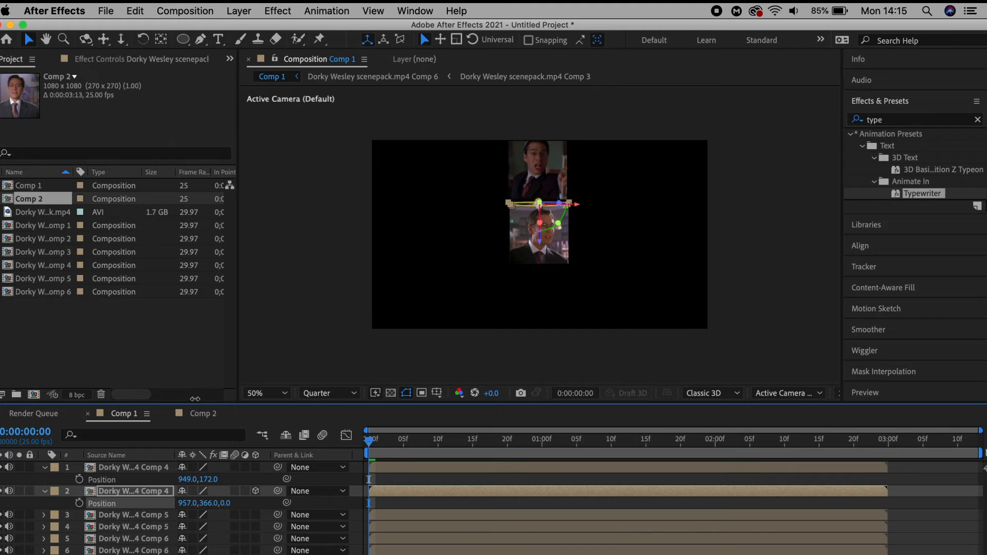
pyautogui.press('s')
pyautogui.moveTo(198, 503); pyautogui.dragTo(207, 502)
pyautogui.click(45, 491)
pyautogui.click(45, 467)
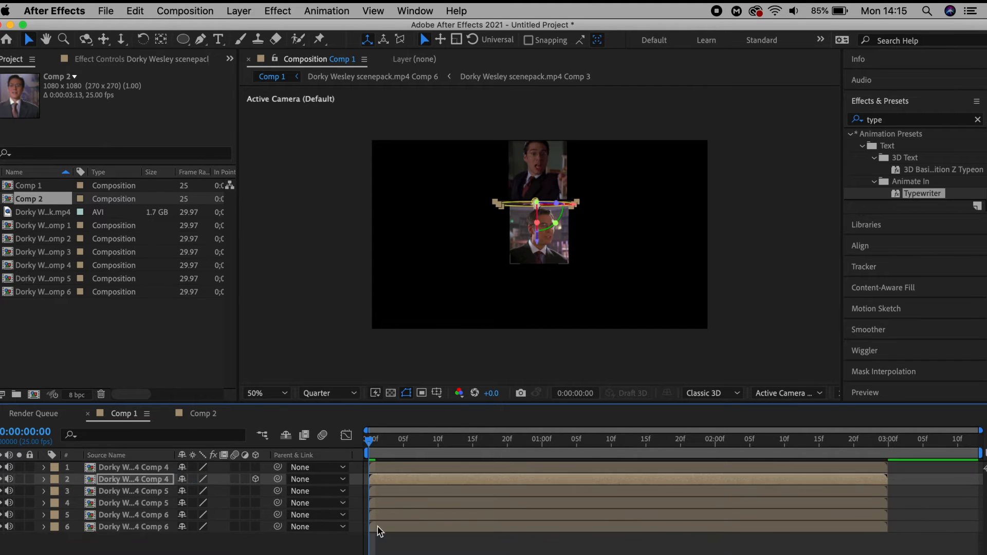
# Step: Nudge the second square layer slightly so it lines up beneath the first flattened circle
pyautogui.click(382, 540)
pyautogui.click(427, 494)
pyautogui.click(537, 236)
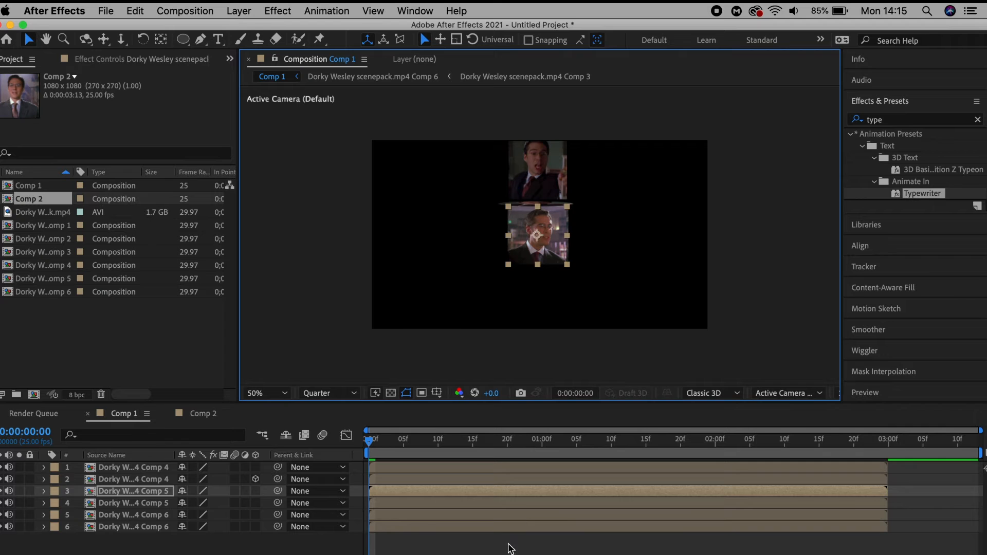
pyautogui.click(507, 544)
# Step: Make the masked copy of the second clip a 3D layer and set its X Rotation to 90°
pyautogui.click(445, 505)
pyautogui.press('r')
pyautogui.click(256, 503)
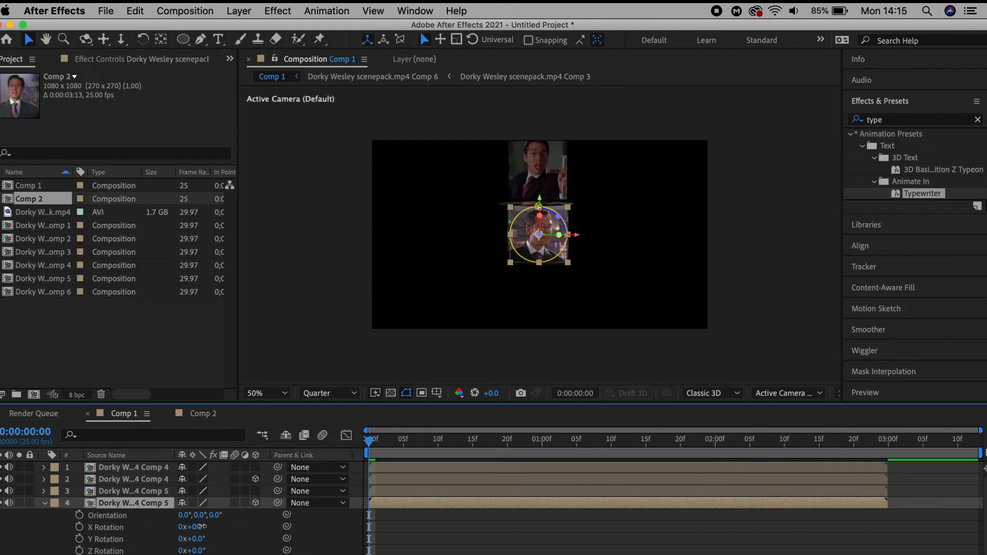
pyautogui.click(198, 527)
pyautogui.write('90')
pyautogui.press('Return')
# Step: Lower the second flattened circle to the bottom edge of the second square, at position 957, 715
pyautogui.press('p')
pyautogui.moveTo(527, 239); pyautogui.dragTo(527, 284)
pyautogui.moveTo(244, 515); pyautogui.dragTo(204, 515)
# Step: Scale the second flattened circle to 41% like the first one, and place the third square layer beneath it
pyautogui.click(137, 503)
pyautogui.click(138, 480)
pyautogui.press('s')
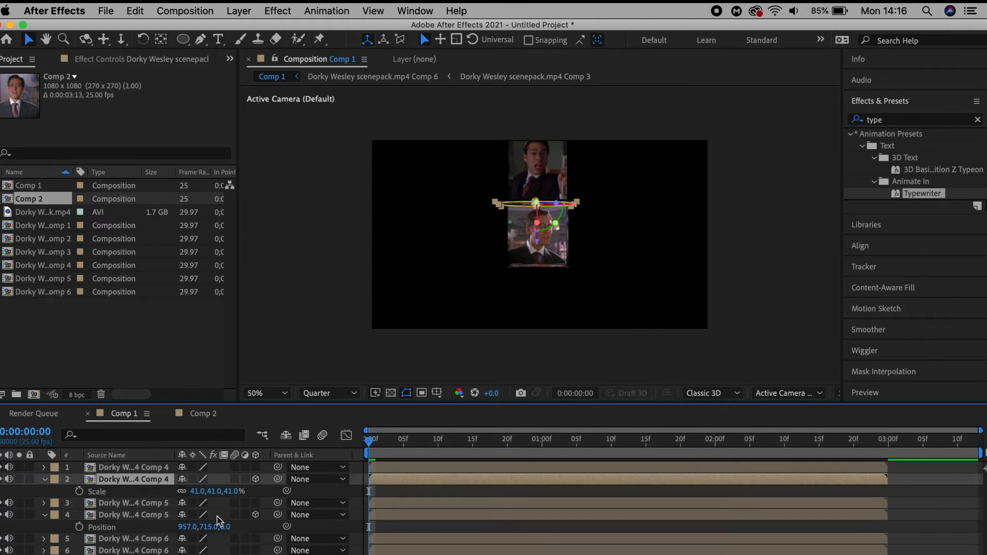
pyautogui.click(132, 515)
pyautogui.write('s41')
pyautogui.press('Return')
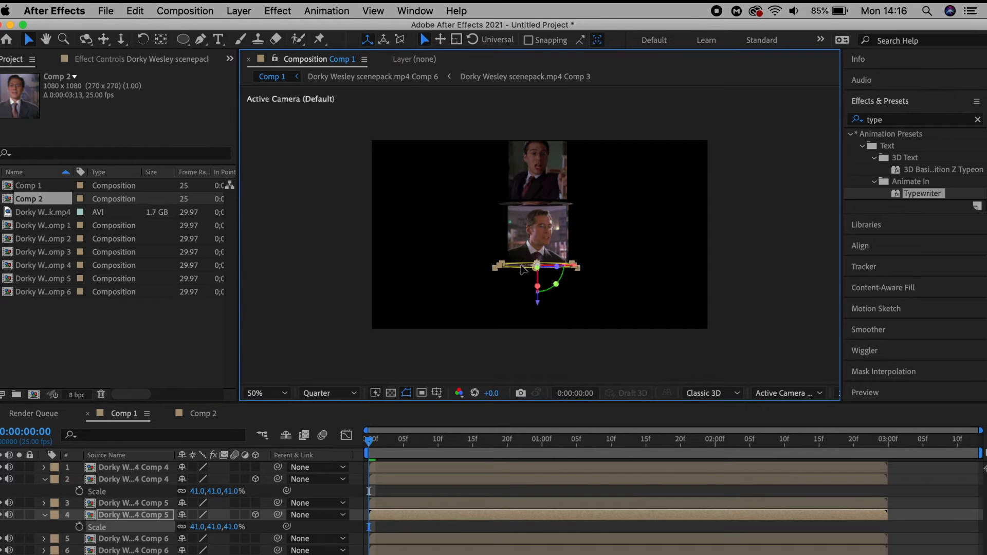
pyautogui.press('s')
pyautogui.click(43, 505)
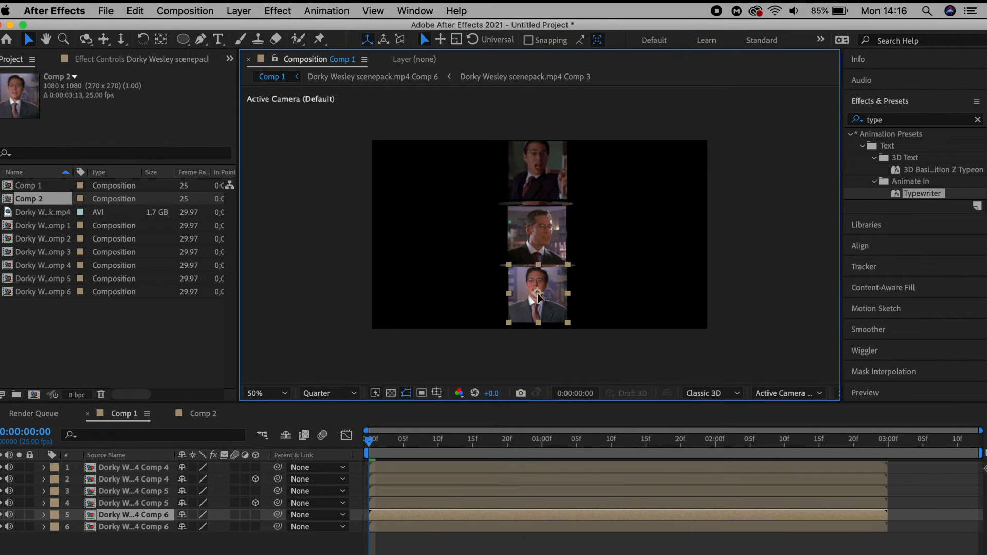
# Step: Make the third clip's masked copy 3D with a 90° X Rotation and move it beneath the third square
pyautogui.click(521, 522)
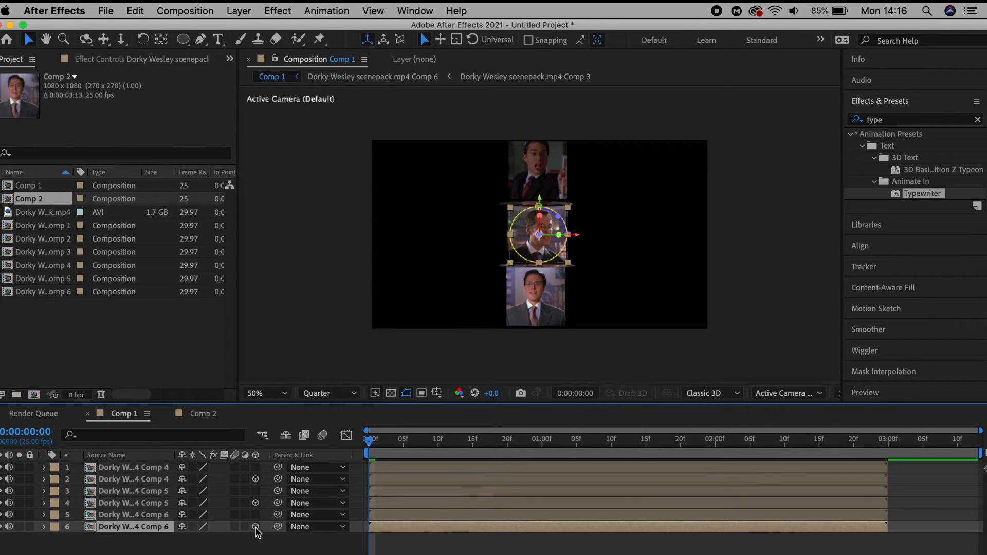
pyautogui.click(196, 550)
pyautogui.write('90')
pyautogui.press('Return')
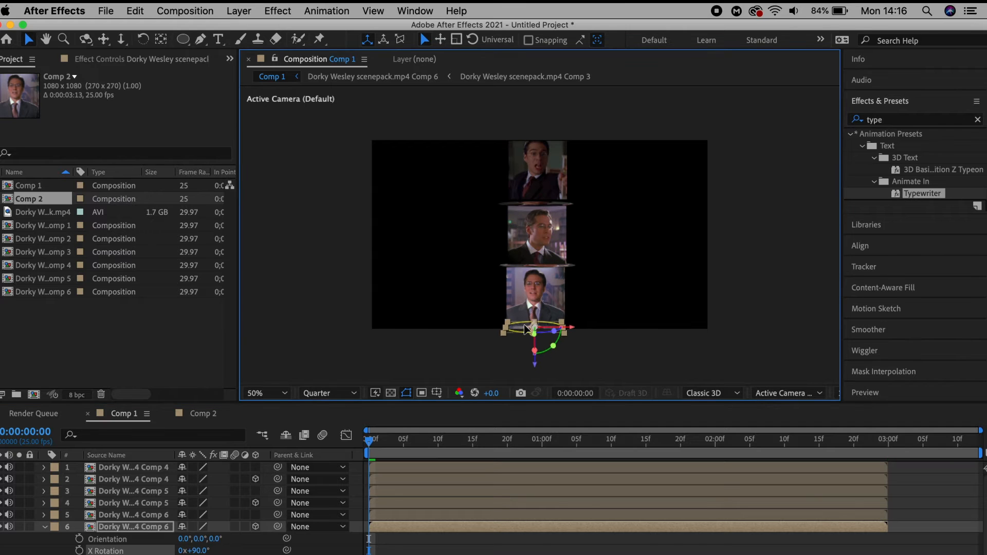
# Step: Scale the third flattened circle to 41% and align it with the third square's bottom edge
pyautogui.press('s')
pyautogui.moveTo(195, 539); pyautogui.dragTo(202, 540)
pyautogui.moveTo(511, 324); pyautogui.dragTo(512, 320)
# Step: Make the remaining square clip layers 3D and view the stack from Custom View 1
pyautogui.moveTo(256, 467); pyautogui.dragTo(257, 492)
pyautogui.click(789, 393)
pyautogui.click(792, 300)
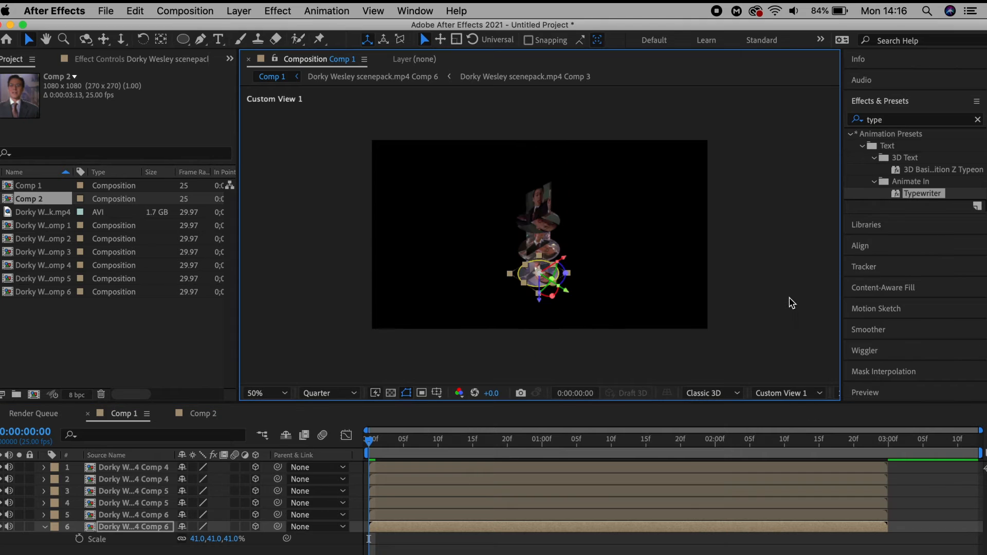
pyautogui.click(447, 505)
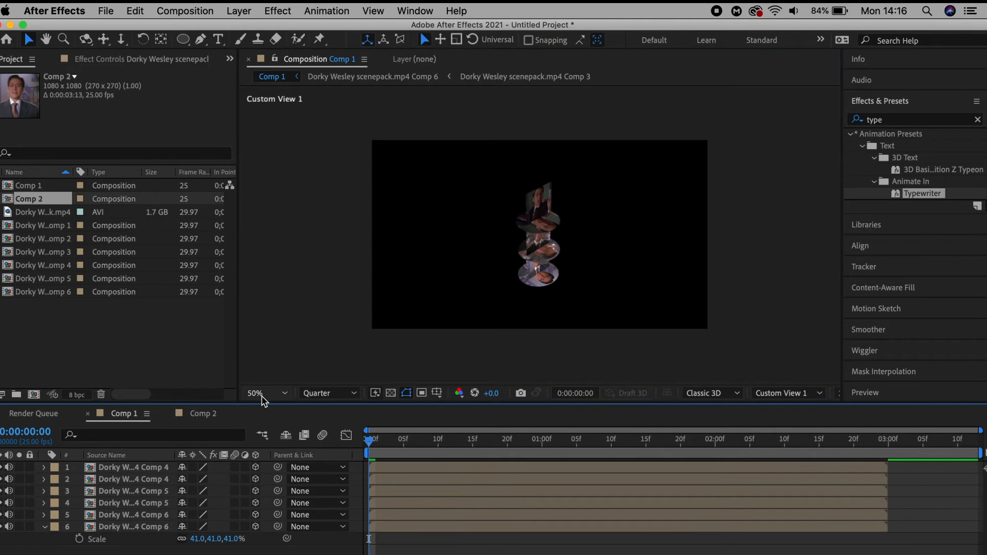
# Step: Magnify the composition to 100%, turn on snapping and move the third square into line above its flattened circle
pyautogui.click(262, 395)
pyautogui.click(275, 287)
pyautogui.click(484, 469)
pyautogui.click(528, 40)
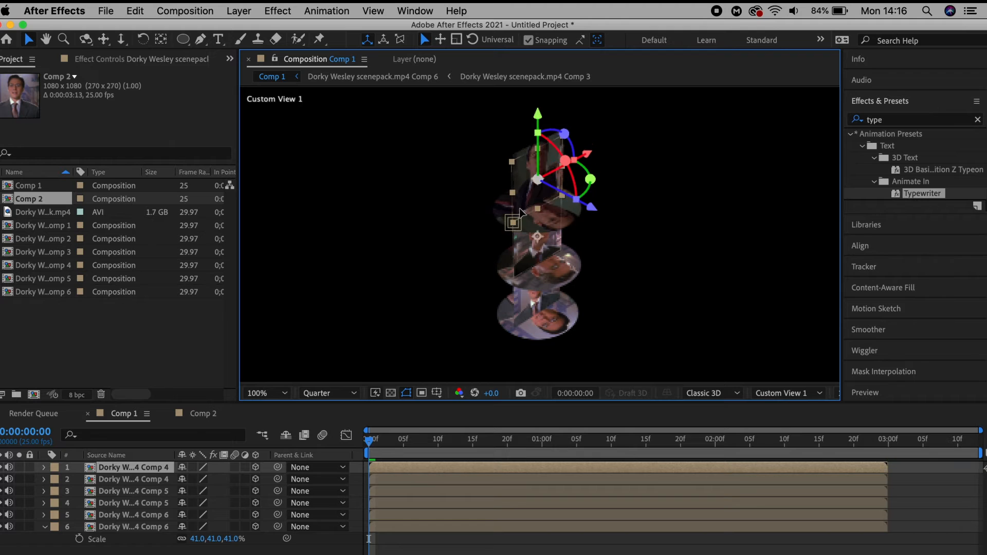
pyautogui.click(526, 301)
pyautogui.moveTo(526, 300); pyautogui.dragTo(520, 286)
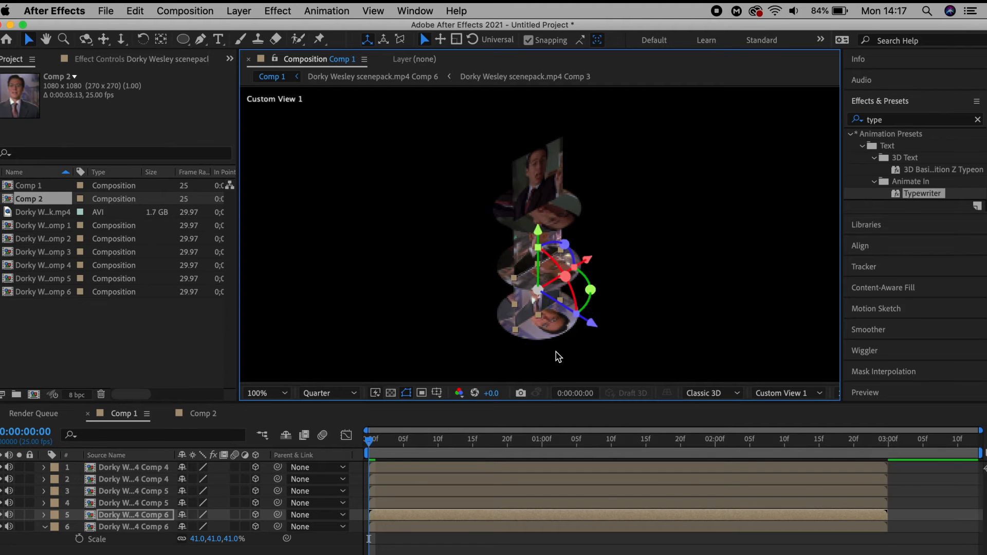
# Step: Shift the three flattened circles so each one sits centred at the base of its square
pyautogui.click(589, 369)
pyautogui.click(545, 220)
pyautogui.moveTo(528, 226); pyautogui.dragTo(524, 220)
pyautogui.moveTo(526, 280)
pyautogui.mouseDown()
pyautogui.moveTo(507, 257)
pyautogui.moveTo(519, 269)
pyautogui.mouseUp()
pyautogui.moveTo(528, 327); pyautogui.dragTo(527, 321)
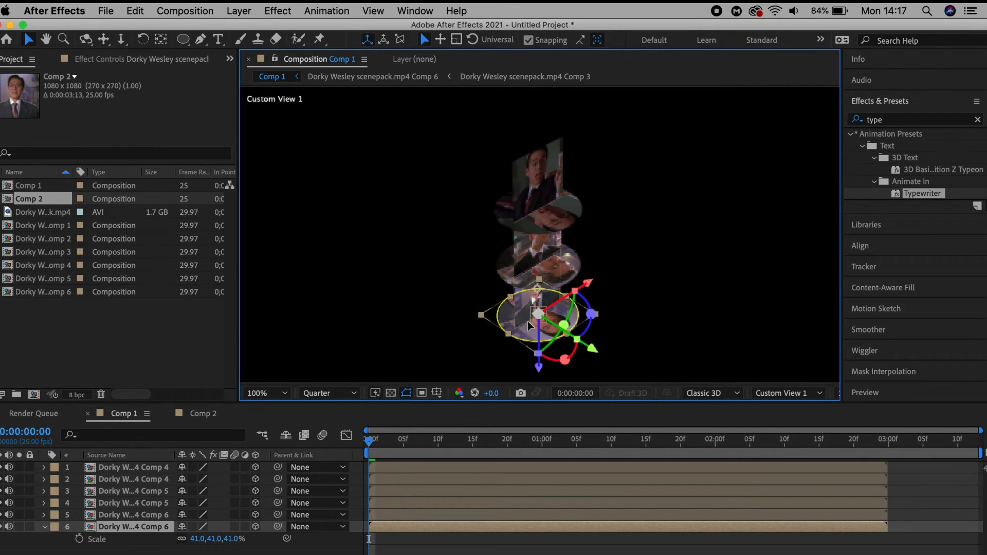
pyautogui.click(620, 315)
# Step: Return the composition to the Active Camera view at 50% magnification
pyautogui.click(45, 527)
pyautogui.click(779, 394)
pyautogui.click(787, 102)
pyautogui.click(288, 396)
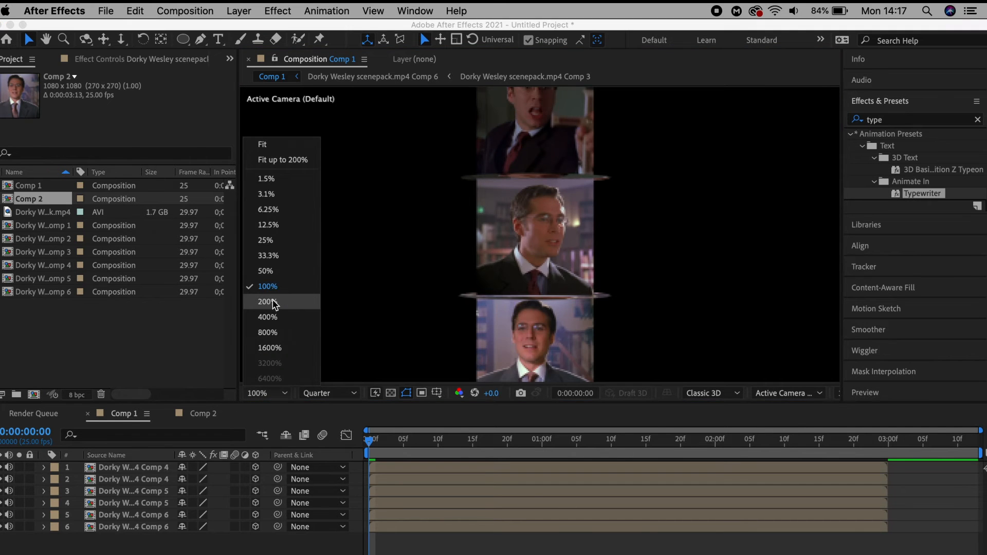
pyautogui.click(267, 301)
pyautogui.click(278, 394)
pyautogui.click(266, 271)
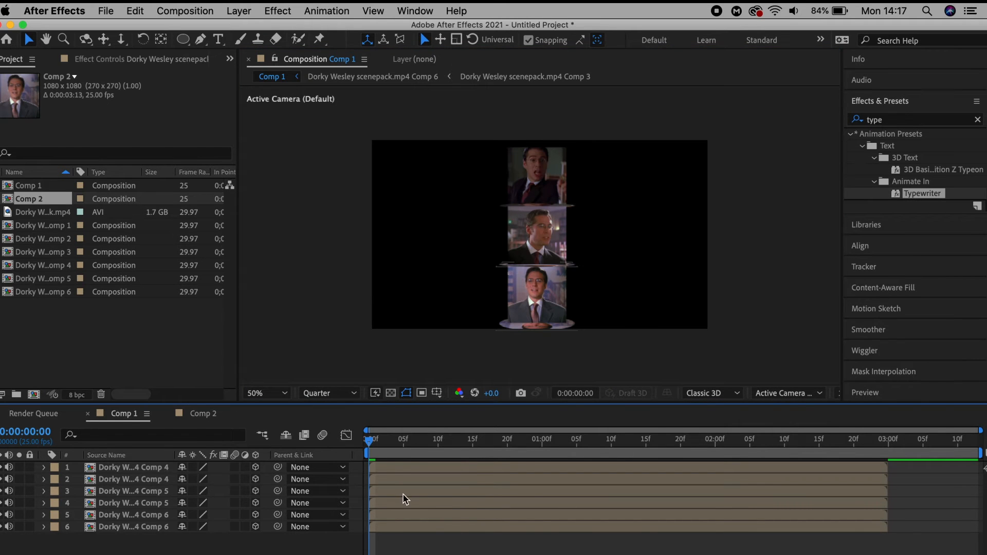
# Step: Add a null object, parent all six clip layers to it and make the null 3D
pyautogui.click(362, 468)
pyautogui.click(239, 11)
pyautogui.moveTo(247, 29)
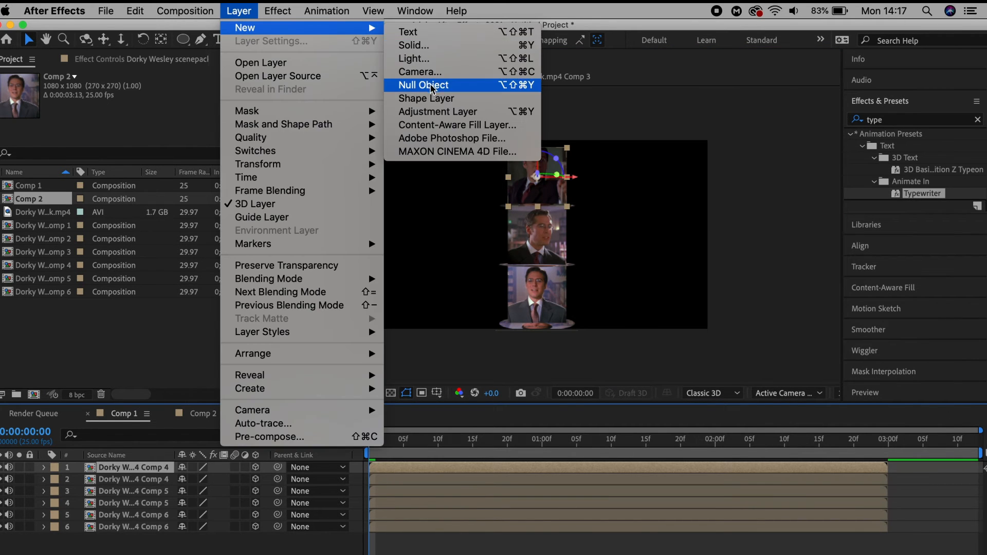
pyautogui.click(421, 83)
pyautogui.moveTo(361, 480); pyautogui.dragTo(359, 546)
pyautogui.moveTo(278, 479); pyautogui.dragTo(396, 468)
pyautogui.click(256, 468)
pyautogui.click(406, 551)
pyautogui.click(401, 469)
# Step: Scale the null to 244% and keyframe its position at 960, 1351 at the start to frame the first square
pyautogui.press('s')
pyautogui.moveTo(220, 479); pyautogui.dragTo(321, 501)
pyautogui.press('p')
pyautogui.moveTo(210, 488)
pyautogui.mouseDown()
pyautogui.moveTo(208, 478)
pyautogui.moveTo(210, 514)
pyautogui.moveTo(210, 495)
pyautogui.mouseUp()
pyautogui.press('s')
# Step: Keyframe the null's position at 960, 560 at 1 second, then raise it to frame the third square around 2 seconds
pyautogui.moveTo(368, 443); pyautogui.dragTo(543, 455)
pyautogui.moveTo(212, 480); pyautogui.dragTo(213, 478)
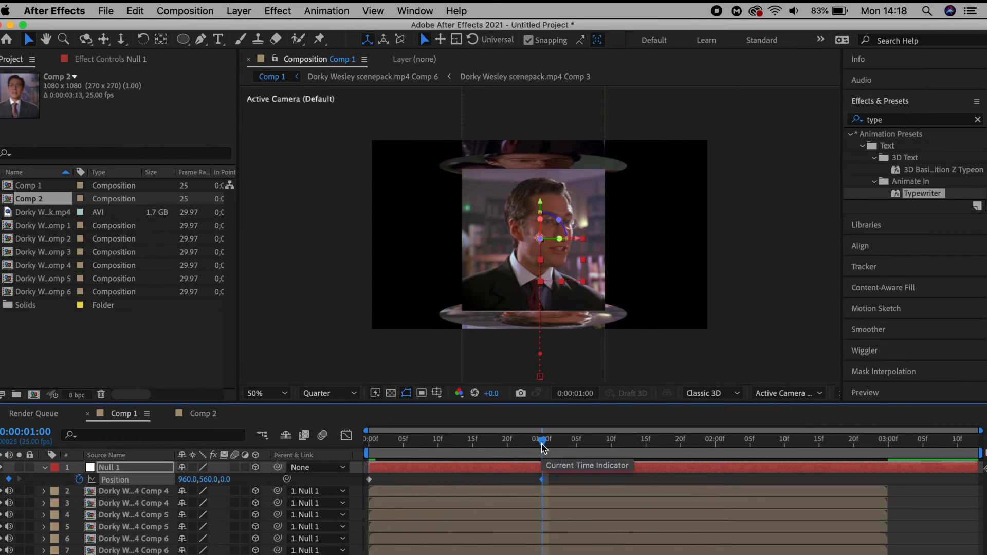
pyautogui.moveTo(542, 447); pyautogui.dragTo(709, 448)
pyautogui.moveTo(203, 478); pyautogui.dragTo(208, 342)
# Step: Retime the null's position keyframes, placing the middle one at 1:09 and the last one at 2:15
pyautogui.moveTo(719, 444); pyautogui.dragTo(626, 487)
pyautogui.moveTo(721, 480); pyautogui.dragTo(853, 479)
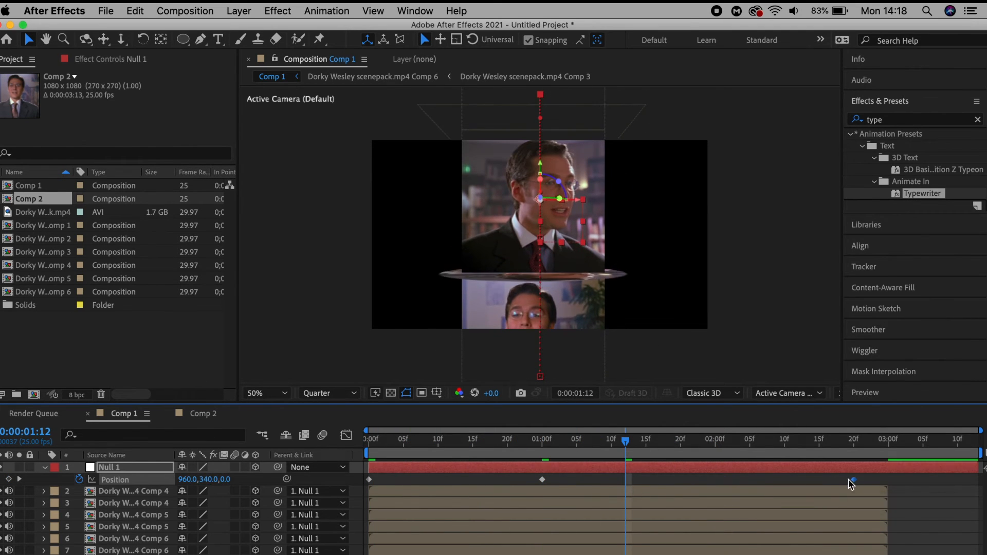
pyautogui.moveTo(542, 480); pyautogui.dragTo(612, 483)
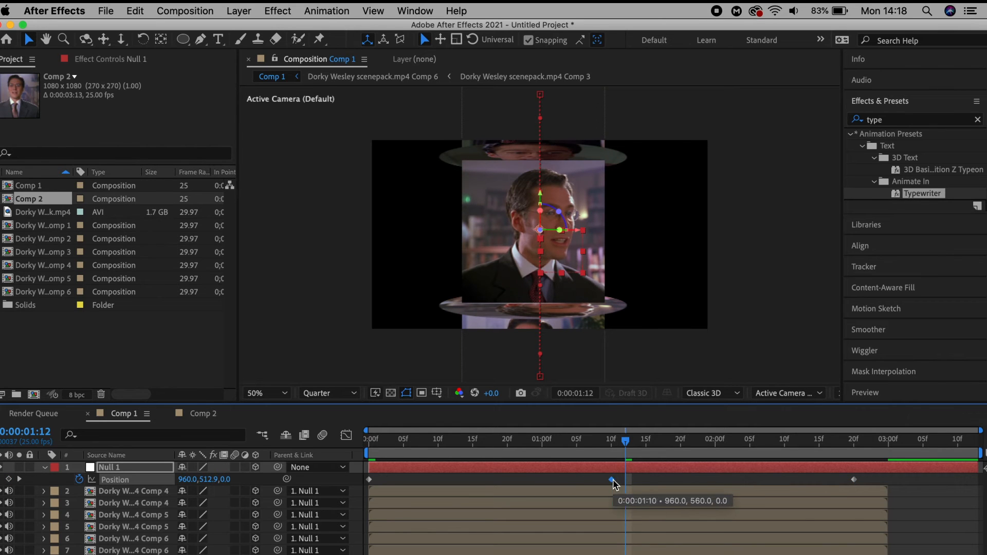
pyautogui.moveTo(854, 481); pyautogui.dragTo(889, 483)
pyautogui.moveTo(611, 479); pyautogui.dragTo(632, 480)
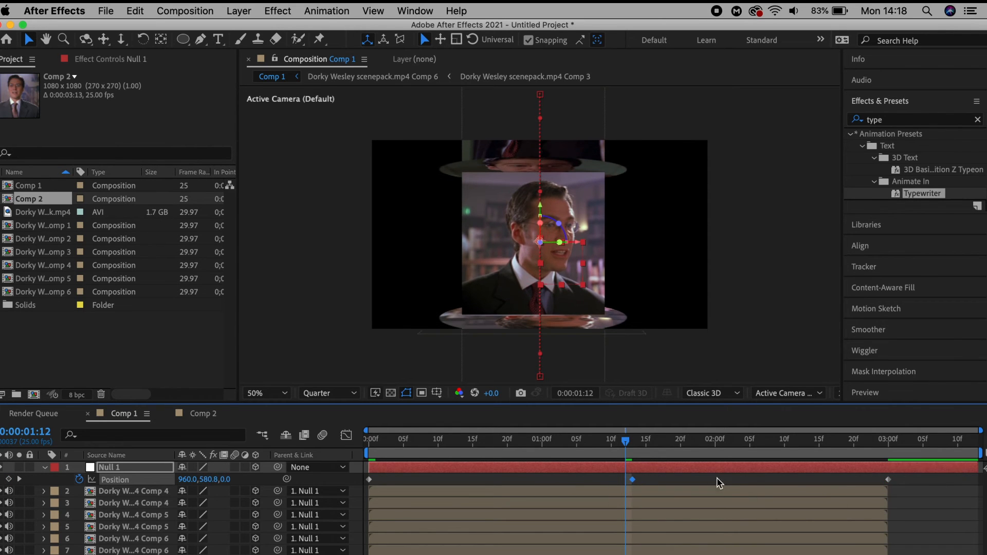
pyautogui.moveTo(888, 480); pyautogui.dragTo(819, 481)
pyautogui.moveTo(632, 480); pyautogui.dragTo(604, 480)
# Step: Apply Easy Ease to all the null's position keyframes and preview the movement
pyautogui.moveTo(345, 476); pyautogui.dragTo(795, 504)
pyautogui.rightClick(604, 479)
pyautogui.click(795, 504)
pyautogui.press('space')
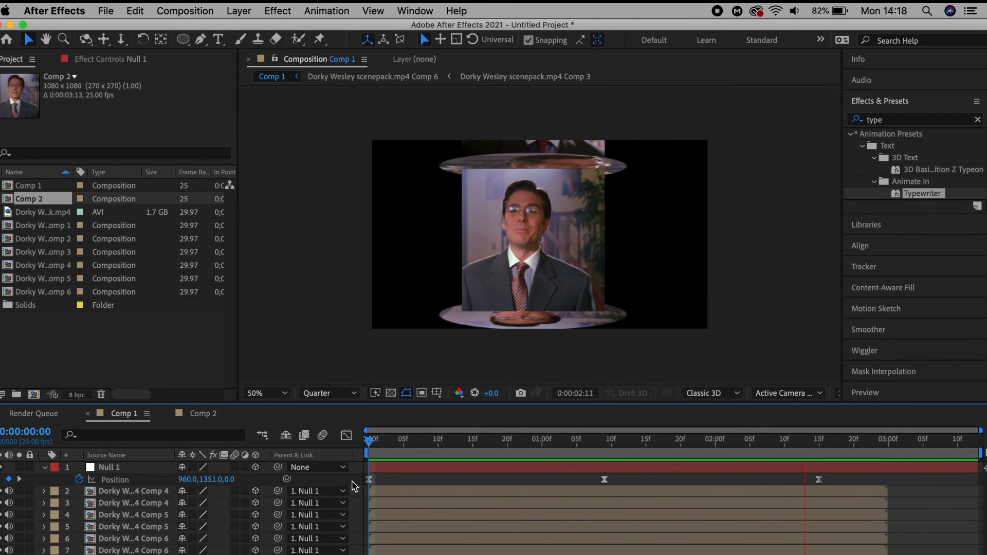
# Step: Keyframe the null's Y Rotation from 0° at the start to about half a turn at 1:05 and 1x+2° at 2:12
pyautogui.click(410, 471)
pyautogui.press('r')
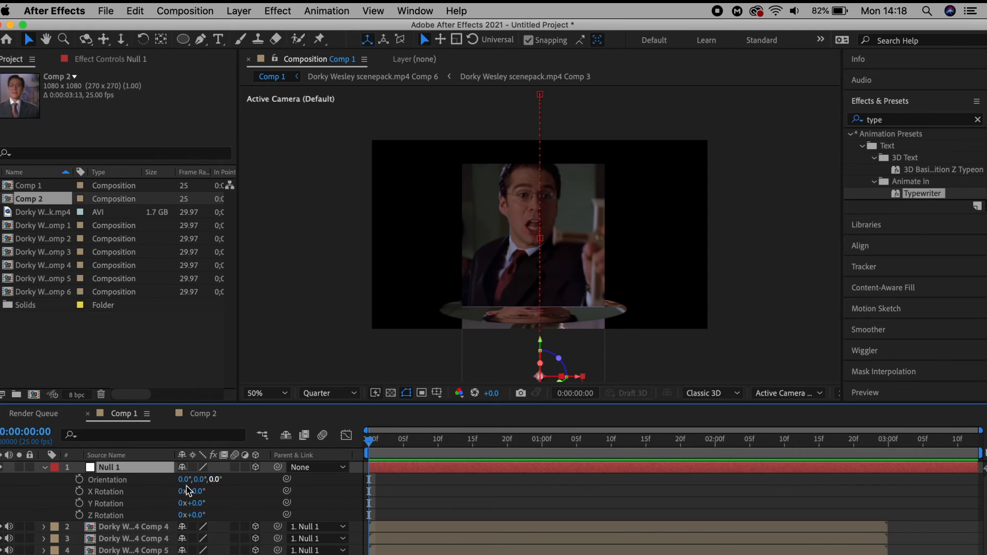
pyautogui.click(78, 503)
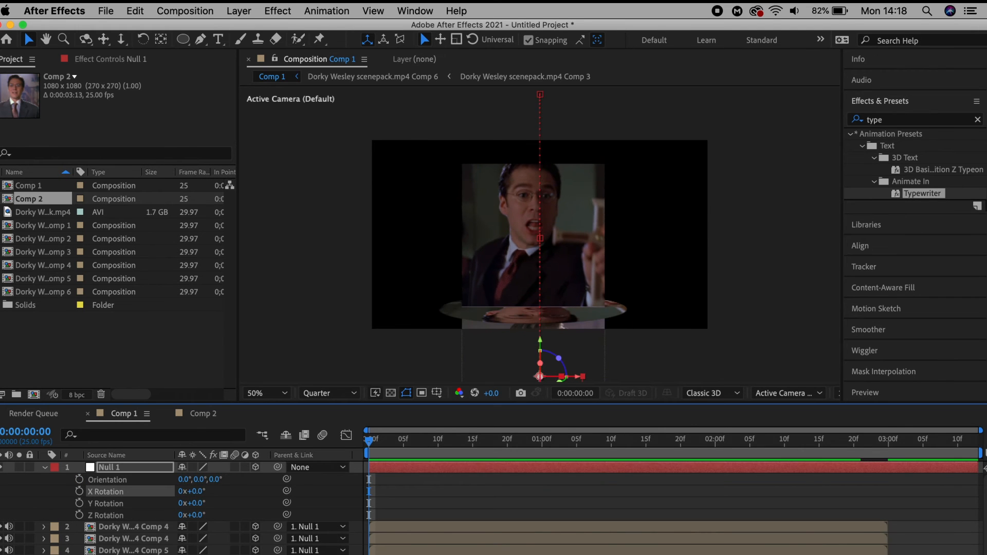
pyautogui.moveTo(371, 447); pyautogui.dragTo(576, 441)
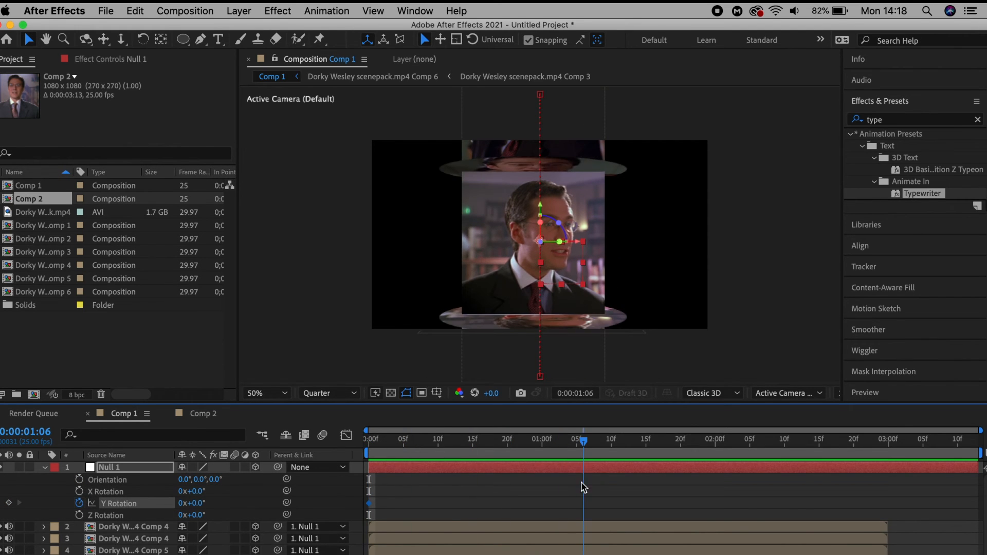
pyautogui.moveTo(192, 503); pyautogui.dragTo(334, 513)
pyautogui.moveTo(577, 442); pyautogui.dragTo(798, 445)
pyautogui.moveTo(203, 503); pyautogui.dragTo(339, 513)
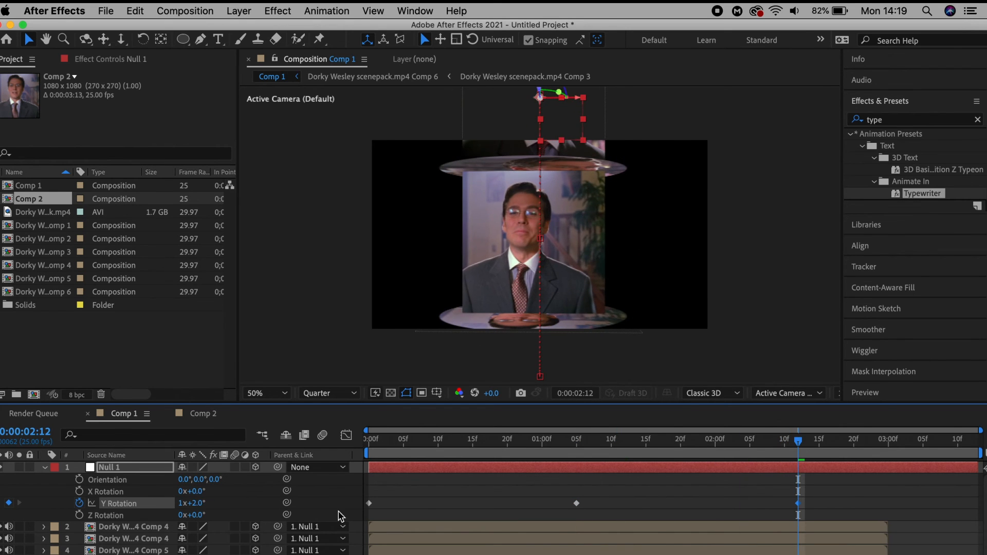
# Step: Preview the spin and apply Easy Ease to the null's three Y Rotation keyframes
pyautogui.moveTo(798, 443); pyautogui.dragTo(591, 464)
pyautogui.press('space')
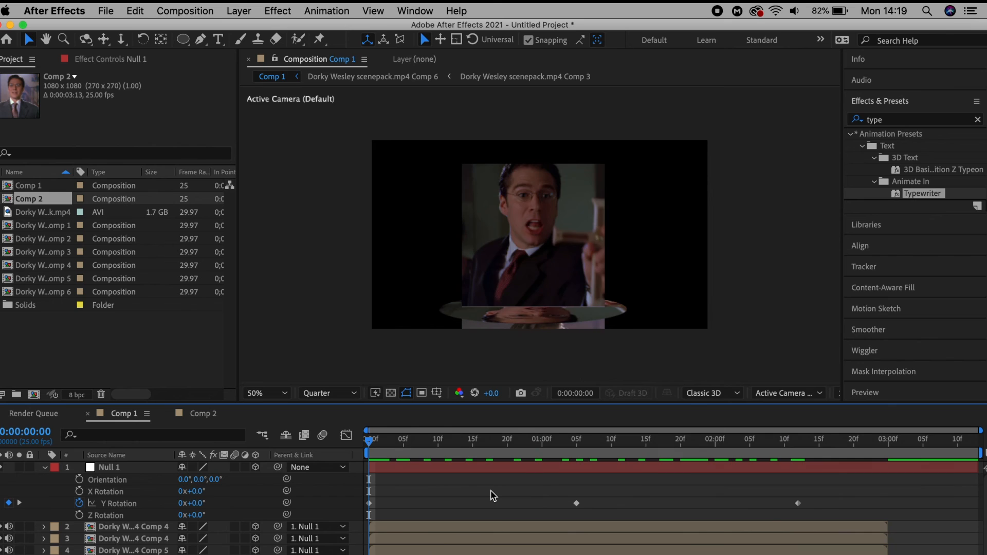
pyautogui.press('space')
pyautogui.moveTo(339, 485); pyautogui.dragTo(849, 518)
pyautogui.rightClick(798, 503)
pyautogui.moveTo(854, 554)
pyautogui.click(703, 504)
pyautogui.click(670, 509)
# Step: Show all the null's keyframed properties and open the speed graph of its Position
pyautogui.click(628, 467)
pyautogui.press('u')
pyautogui.moveTo(367, 483); pyautogui.dragTo(798, 504)
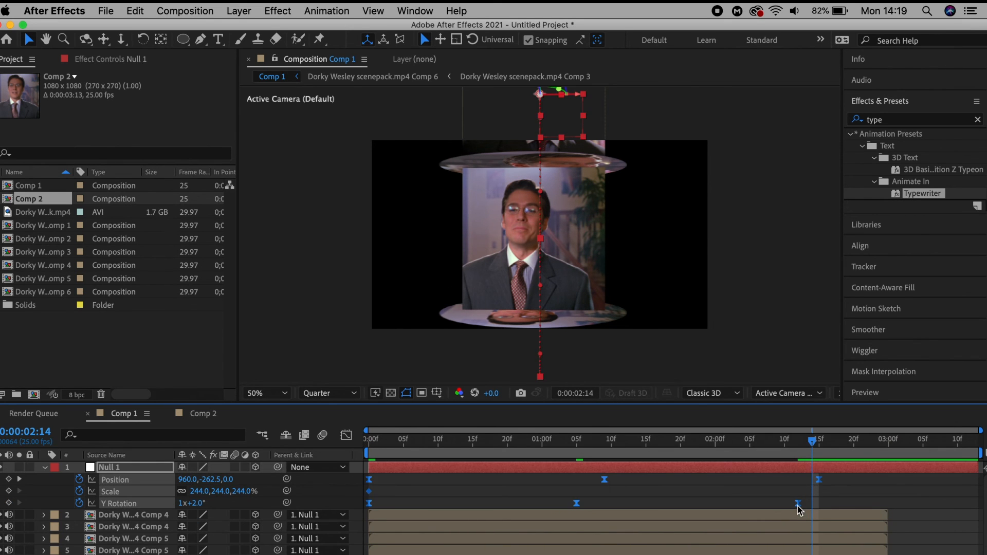
pyautogui.click(709, 502)
pyautogui.click(369, 482)
pyautogui.hotkey('shift', 'F3')
pyautogui.click(532, 553)
pyautogui.click(545, 475)
pyautogui.moveTo(797, 442); pyautogui.dragTo(391, 503)
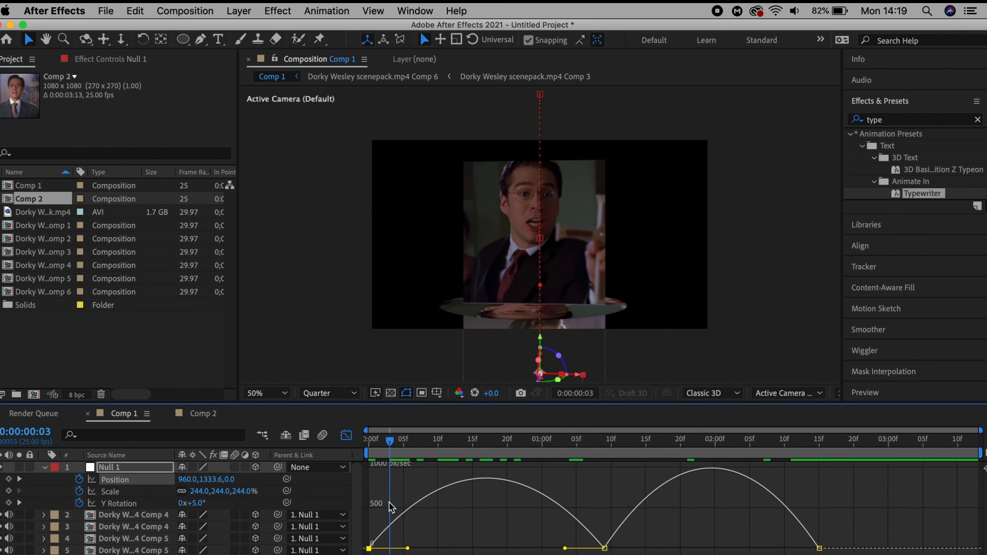
# Step: Reshape both Position speed curves so each move accelerates quickly and slows down gradually
pyautogui.moveTo(408, 548); pyautogui.dragTo(388, 548)
pyautogui.click(605, 549)
pyautogui.moveTo(565, 549); pyautogui.dragTo(533, 548)
pyautogui.moveTo(391, 441); pyautogui.dragTo(605, 467)
pyautogui.moveTo(639, 549); pyautogui.dragTo(620, 549)
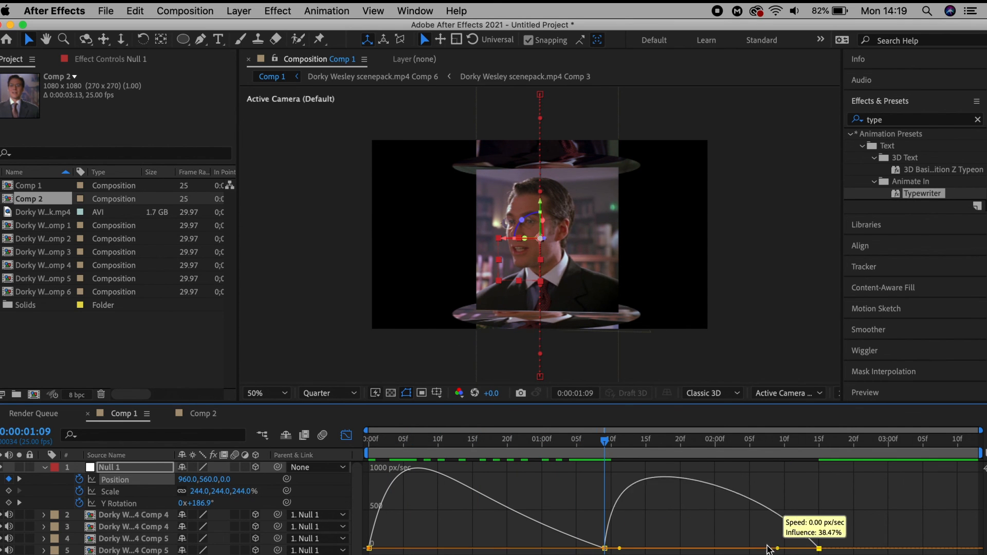
pyautogui.moveTo(783, 549); pyautogui.dragTo(746, 548)
# Step: Reshape both Y Rotation speed curves to peak early and ease out slowly, matching the Position curves
pyautogui.click(347, 438)
pyautogui.click(119, 504)
pyautogui.click(346, 437)
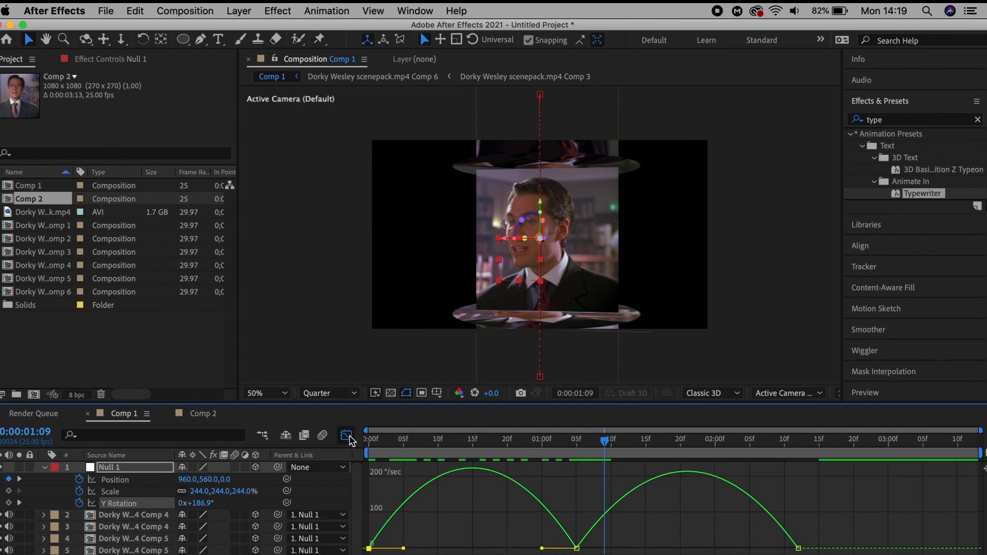
pyautogui.moveTo(403, 548)
pyautogui.mouseDown()
pyautogui.moveTo(374, 549)
pyautogui.moveTo(384, 549)
pyautogui.mouseUp()
pyautogui.moveTo(542, 548); pyautogui.dragTo(493, 549)
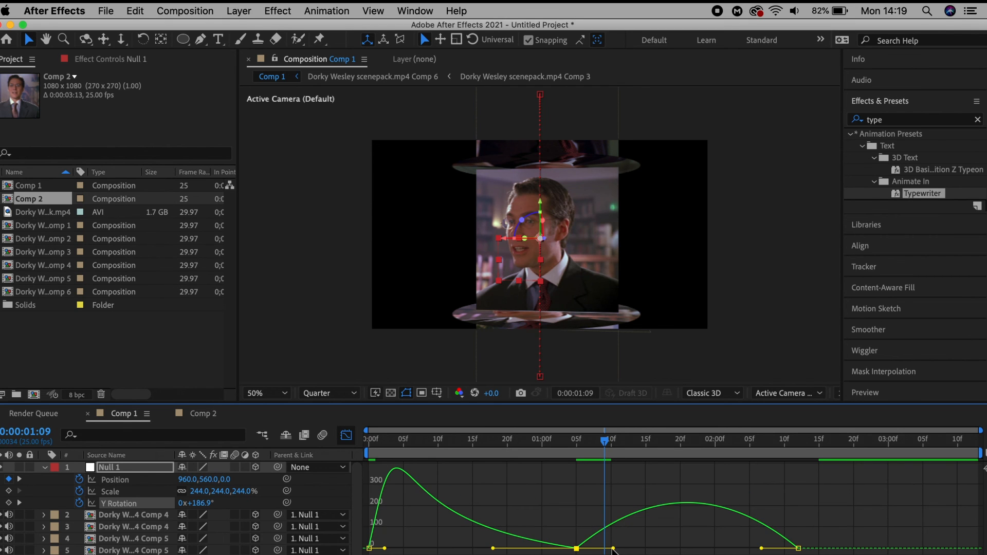
pyautogui.moveTo(613, 549); pyautogui.dragTo(588, 549)
pyautogui.moveTo(761, 548); pyautogui.dragTo(705, 549)
# Step: Play back the eased animation, then close the speed graph and collapse the null's properties
pyautogui.moveTo(604, 442); pyautogui.dragTo(523, 451)
pyautogui.press('space')
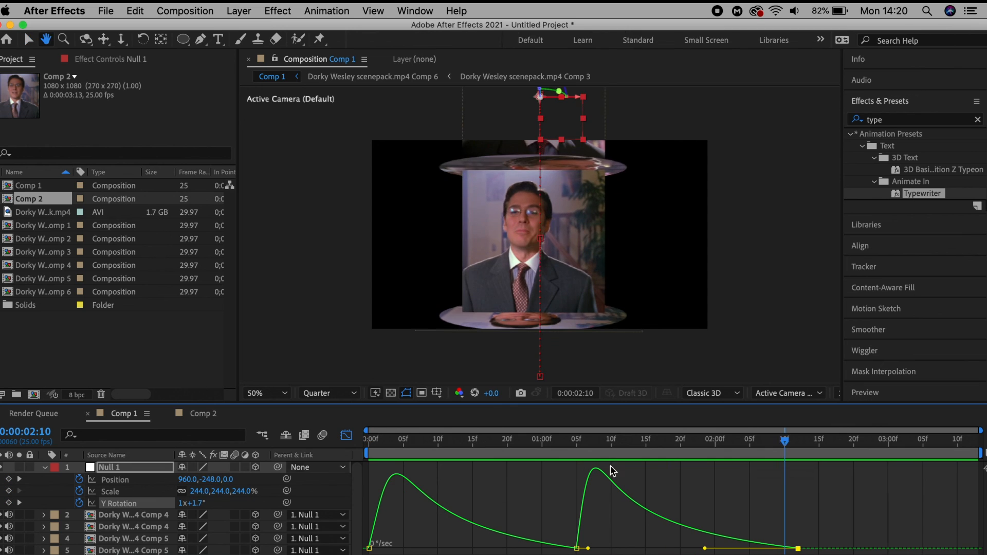
pyautogui.press('space')
pyautogui.click(346, 436)
pyautogui.click(44, 467)
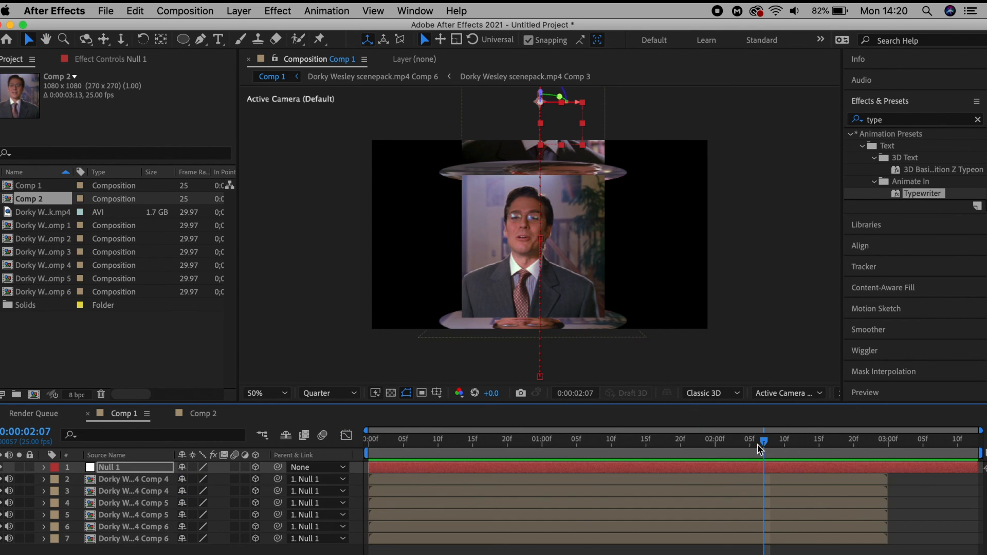